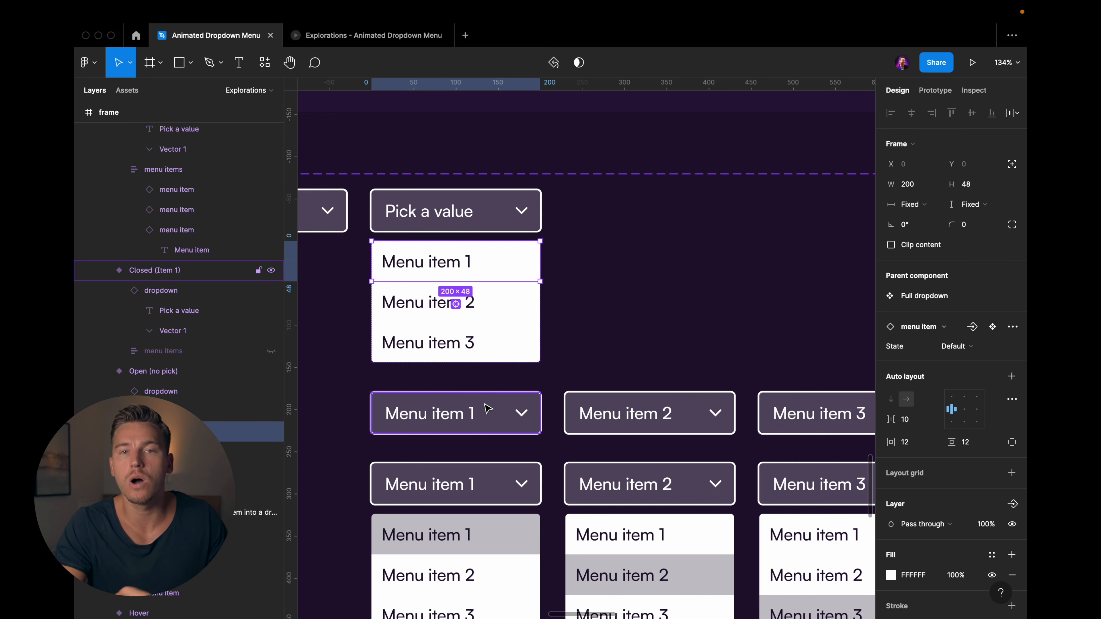
# - Examine how the Full dropdown component's closed variants and the Open (no pick) variant's menu items are arranged
pyautogui.click(472, 418)
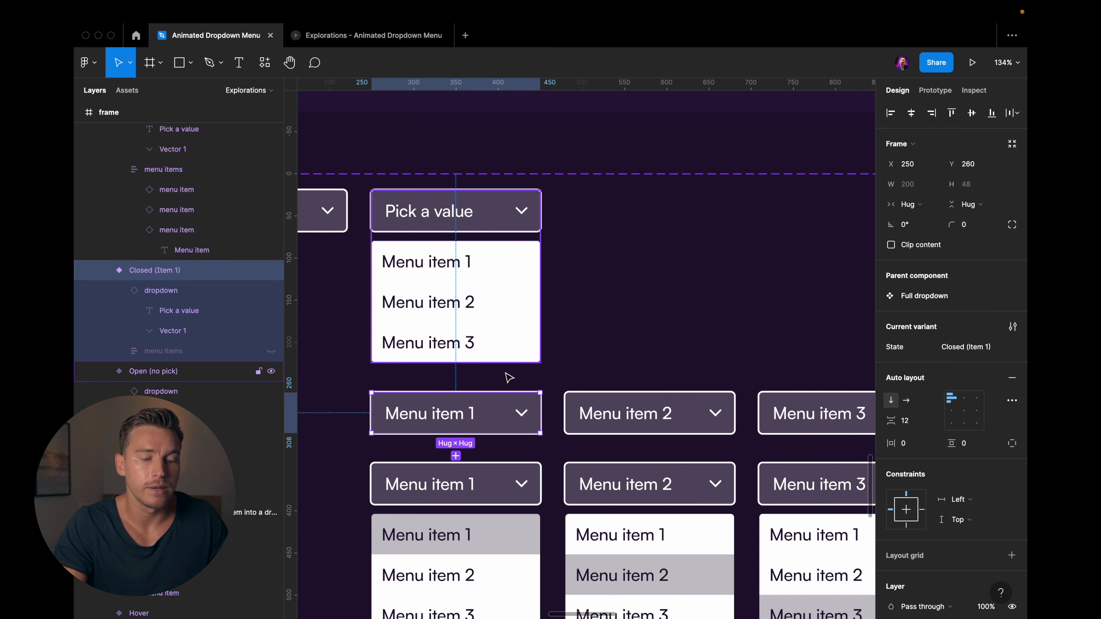
pyautogui.click(491, 311)
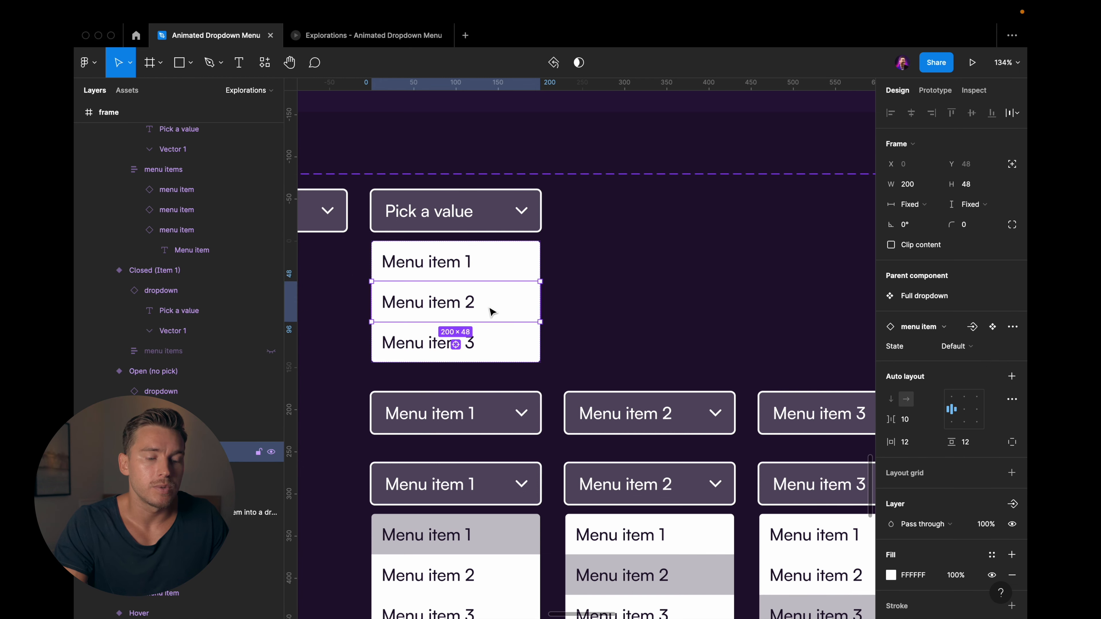
pyautogui.hscroll(2, 646, 408)
pyautogui.scroll(-1, 646, 408)
pyautogui.click(648, 412)
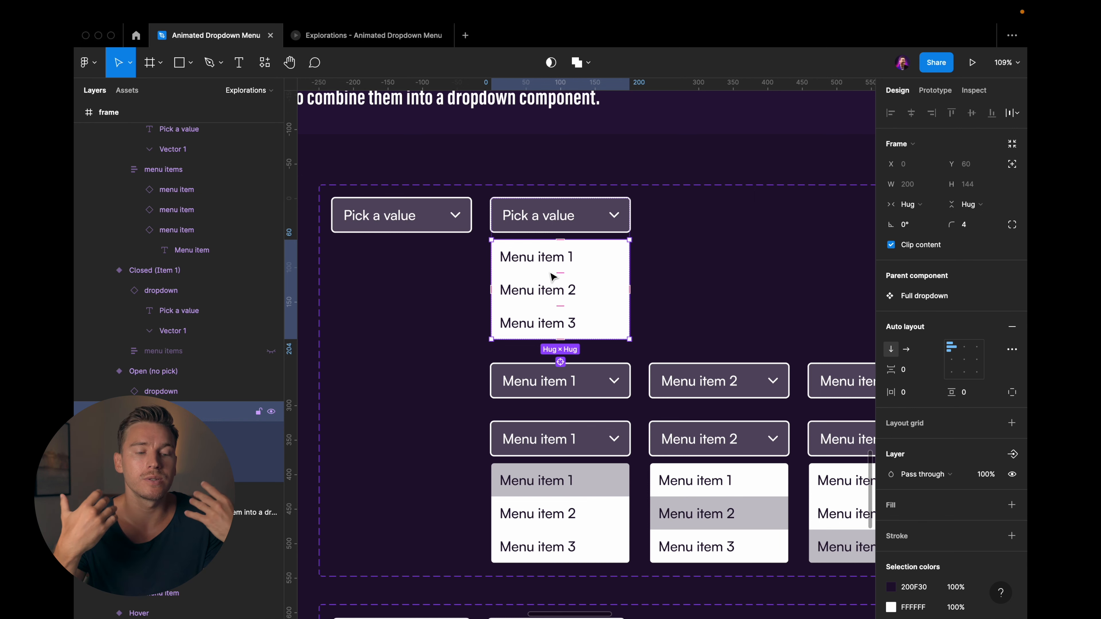
pyautogui.click(380, 215)
pyautogui.doubleClick(380, 215)
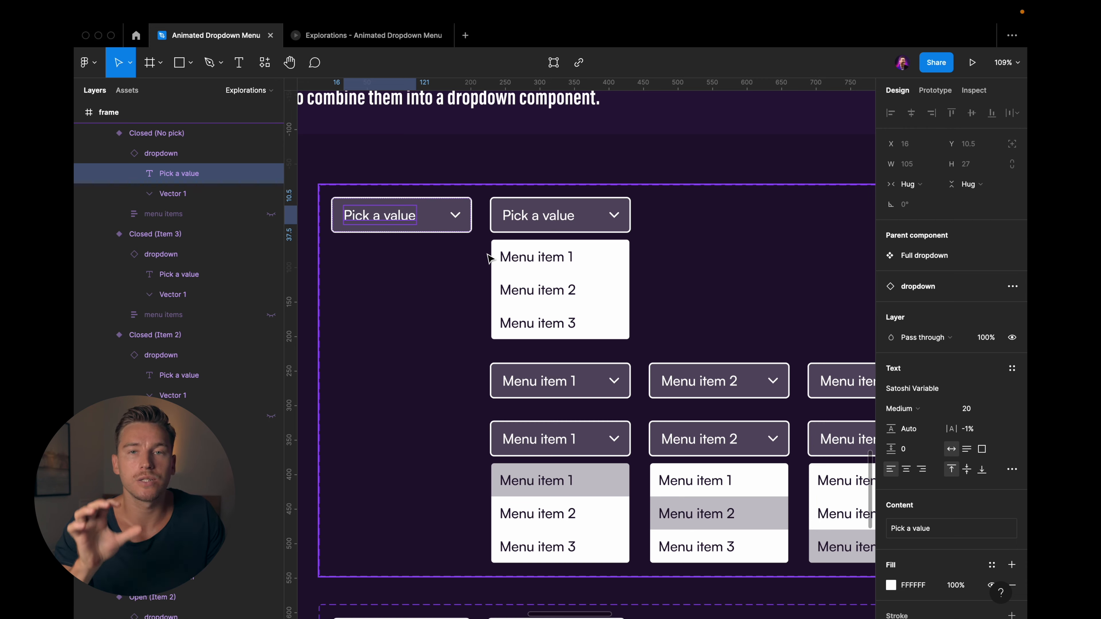
pyautogui.click(560, 381)
pyautogui.scroll(-5, 563, 382)
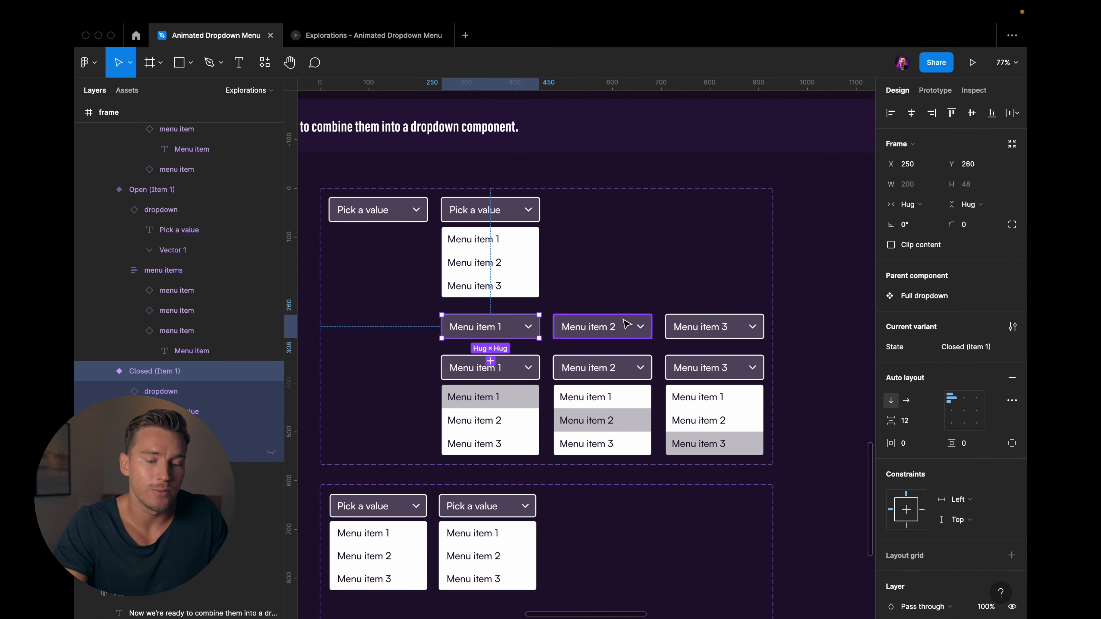
pyautogui.scroll(5, 503, 343)
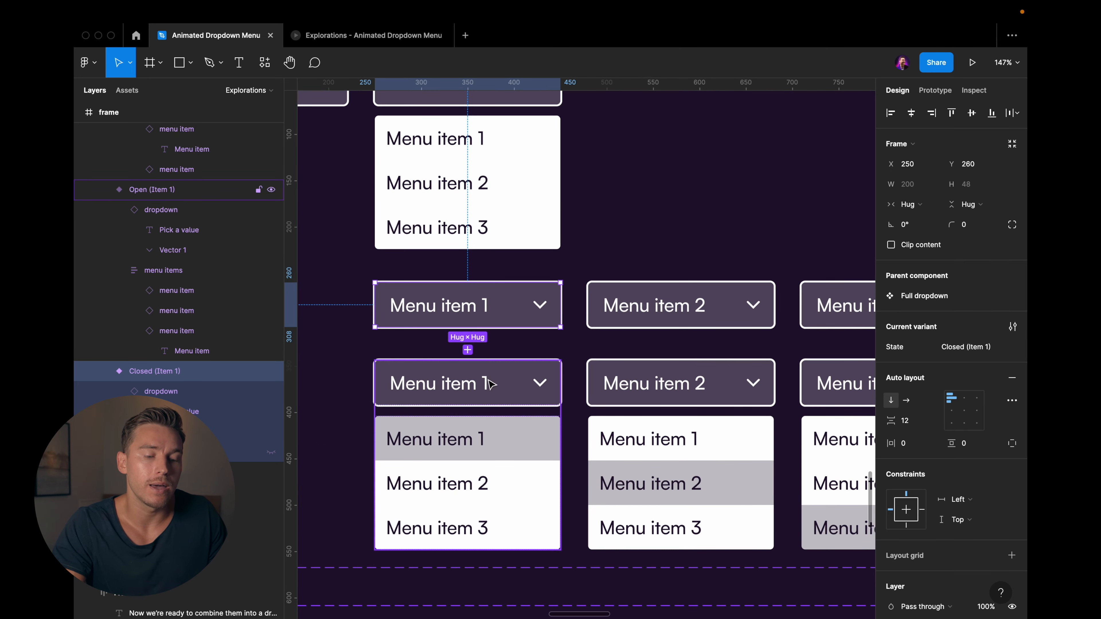
# - Examine the dropdown header and menu items of the open item variants against the closed variant for each picked item
pyautogui.click(470, 399)
pyautogui.click(473, 392)
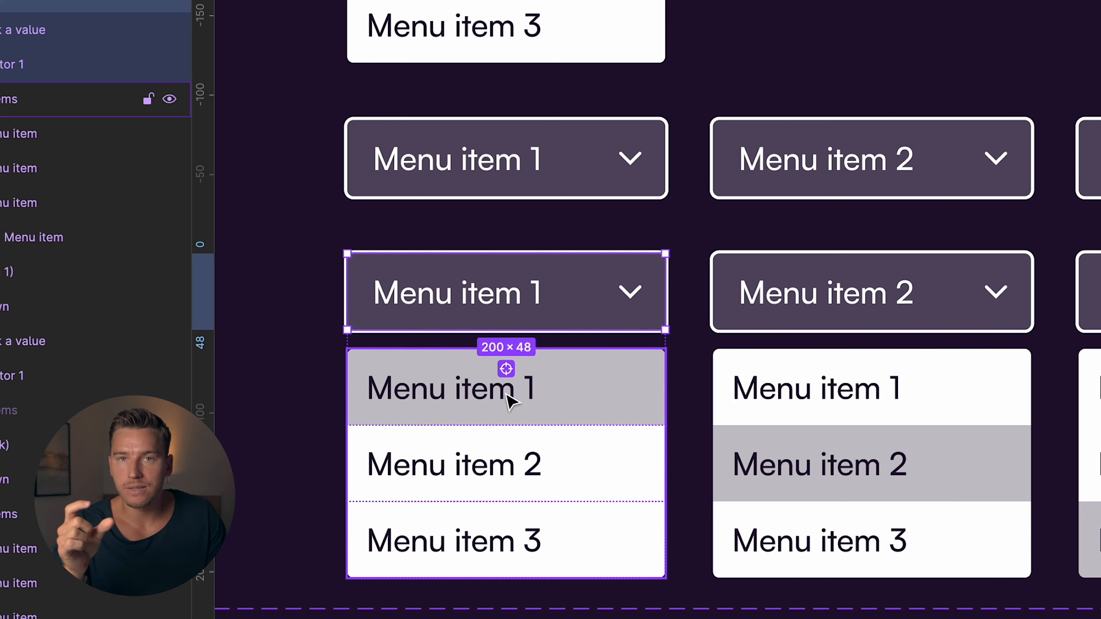
pyautogui.click(527, 462)
pyautogui.click(528, 465)
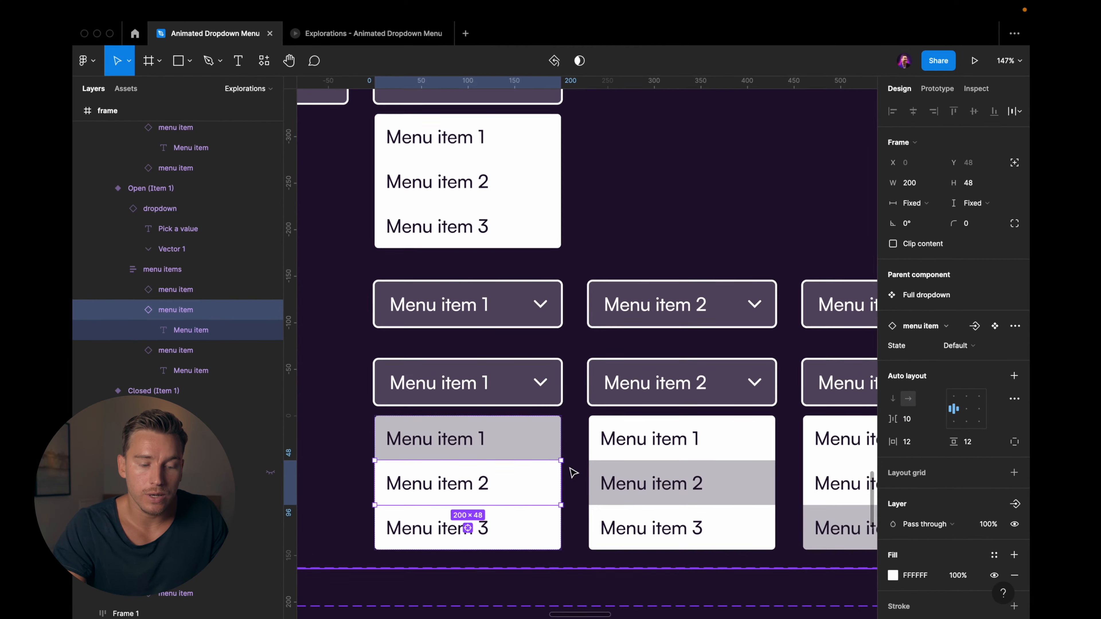
pyautogui.hscroll(1, 728, 392)
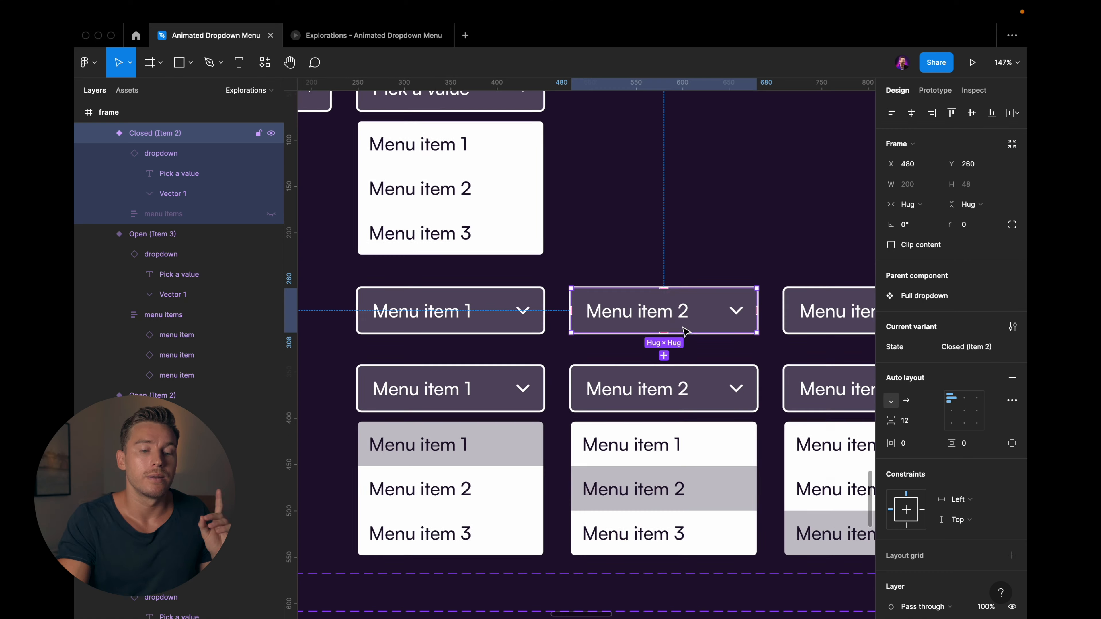
pyautogui.hscroll(2, 686, 332)
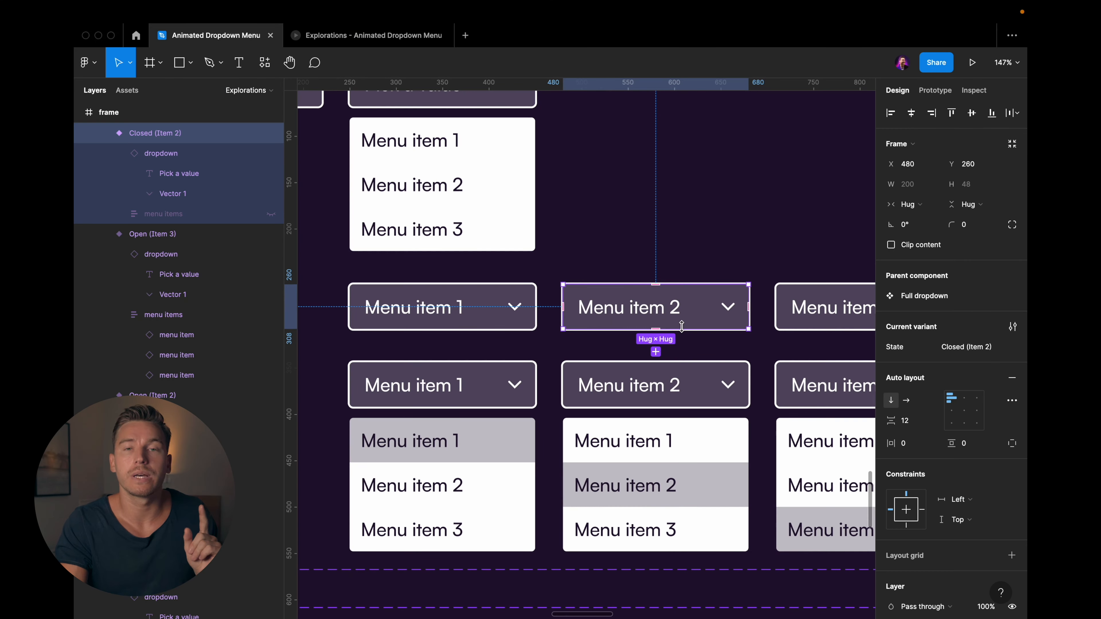
pyautogui.hscroll(2, 686, 332)
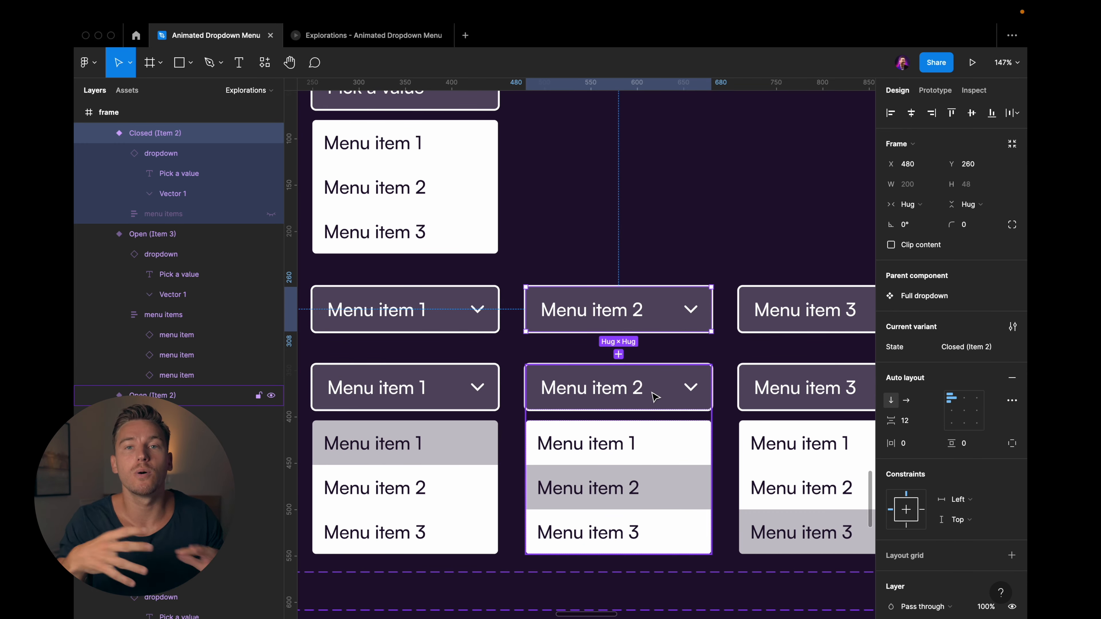
pyautogui.click(654, 457)
pyautogui.click(655, 462)
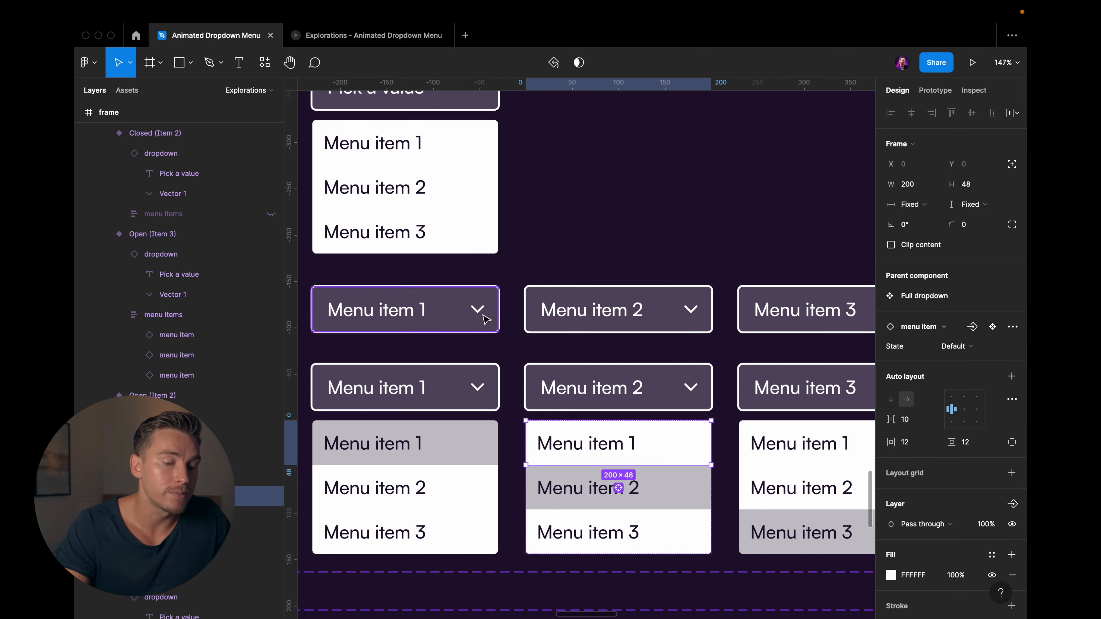
pyautogui.scroll(-1, 448, 318)
pyautogui.hscroll(3, 602, 514)
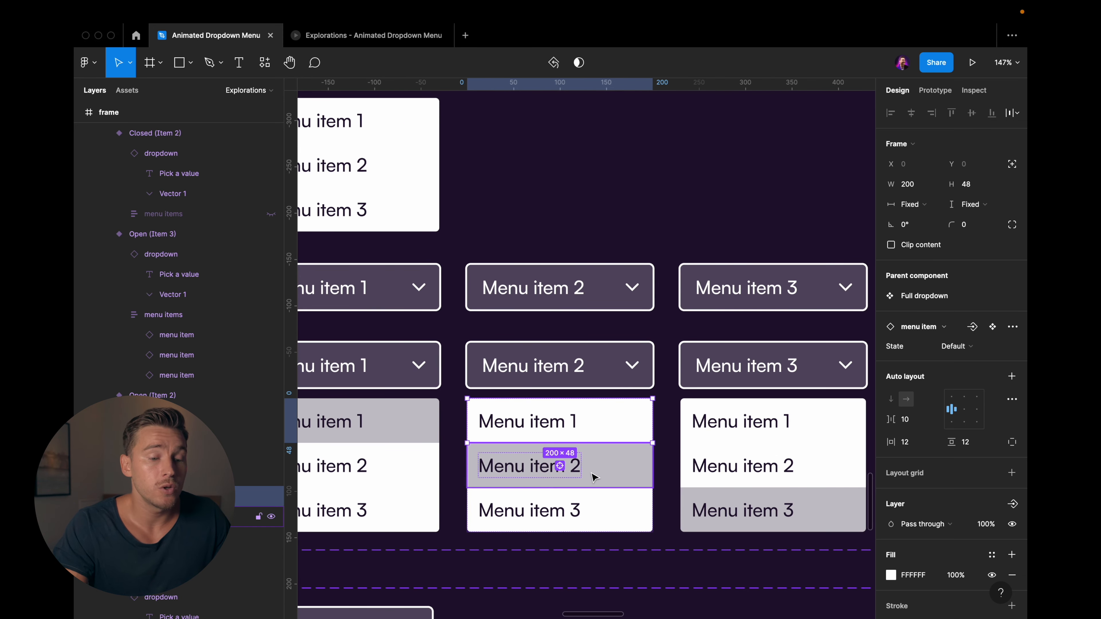
pyautogui.scroll(-3, 583, 287)
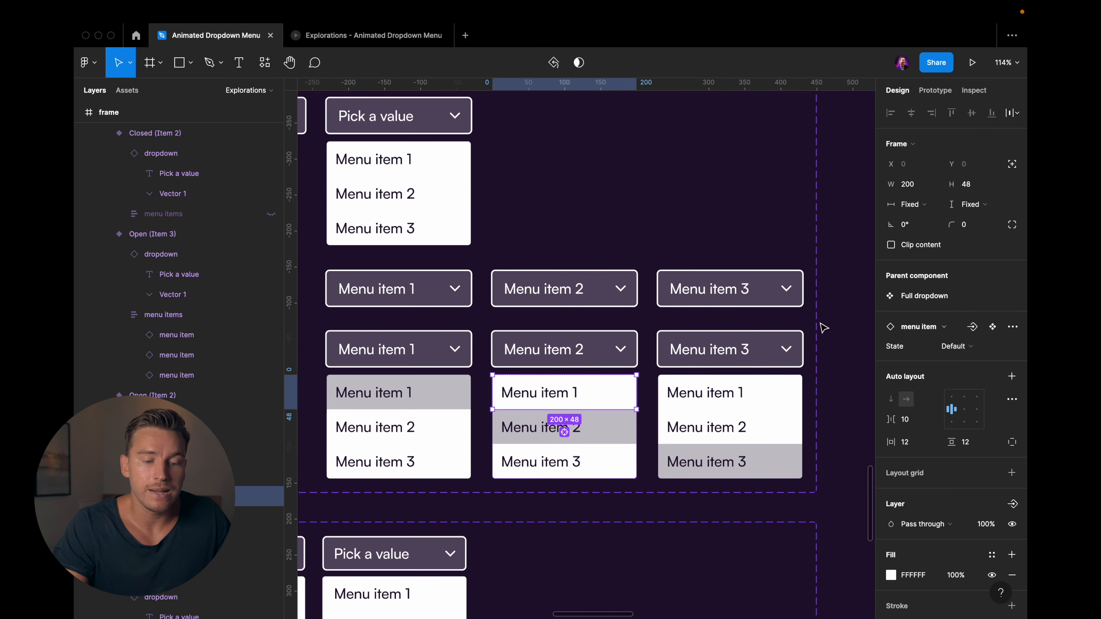
# - Hide the dropdown list layer in the Default variant of the dropdown component full set
pyautogui.hscroll(-1, 572, 351)
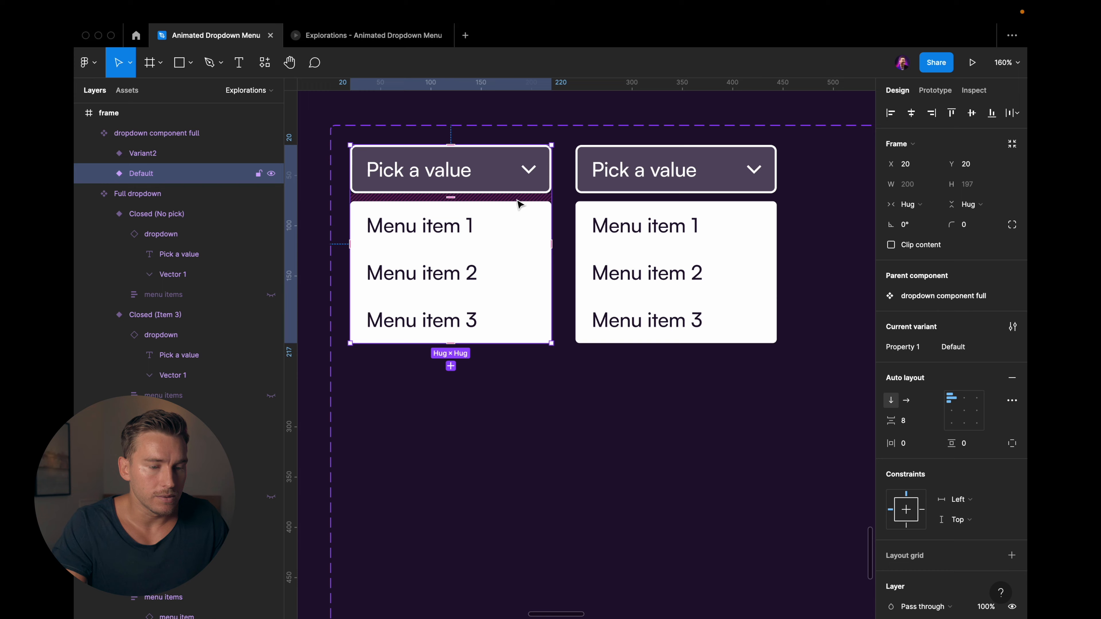
pyautogui.scroll(1, 518, 204)
pyautogui.scroll(2, 516, 182)
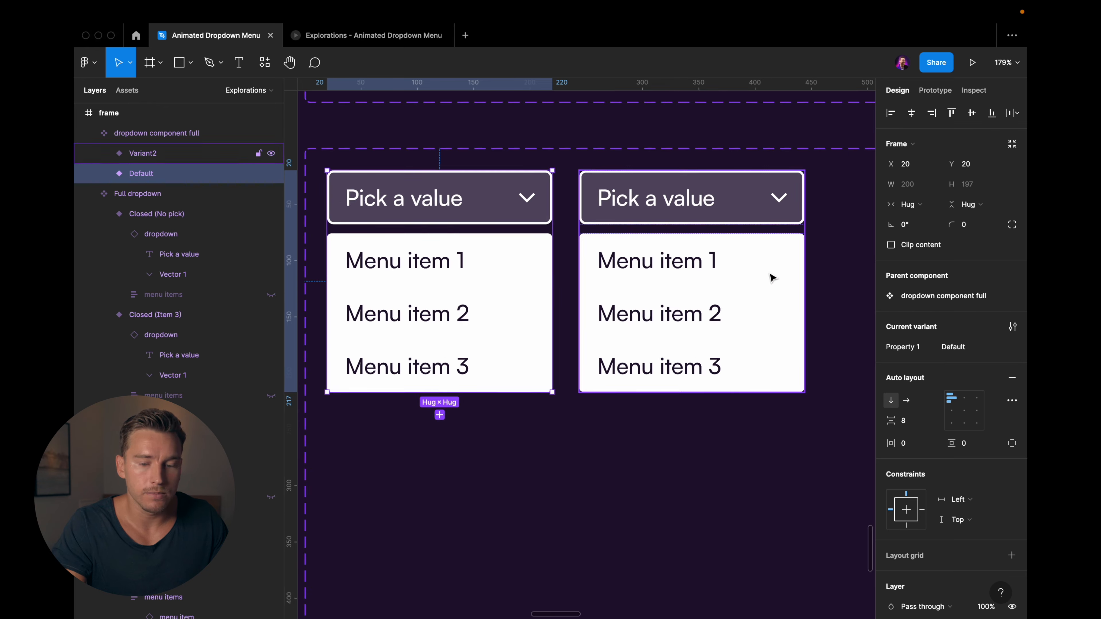
pyautogui.scroll(1, 650, 260)
pyautogui.hscroll(-1, 650, 260)
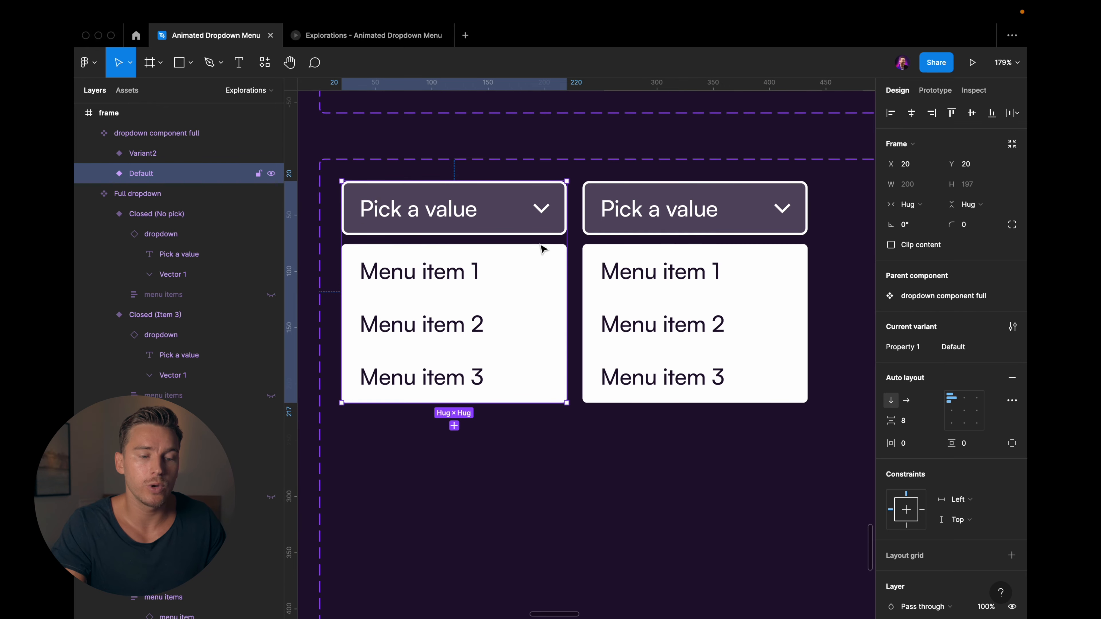
pyautogui.doubleClick(442, 300)
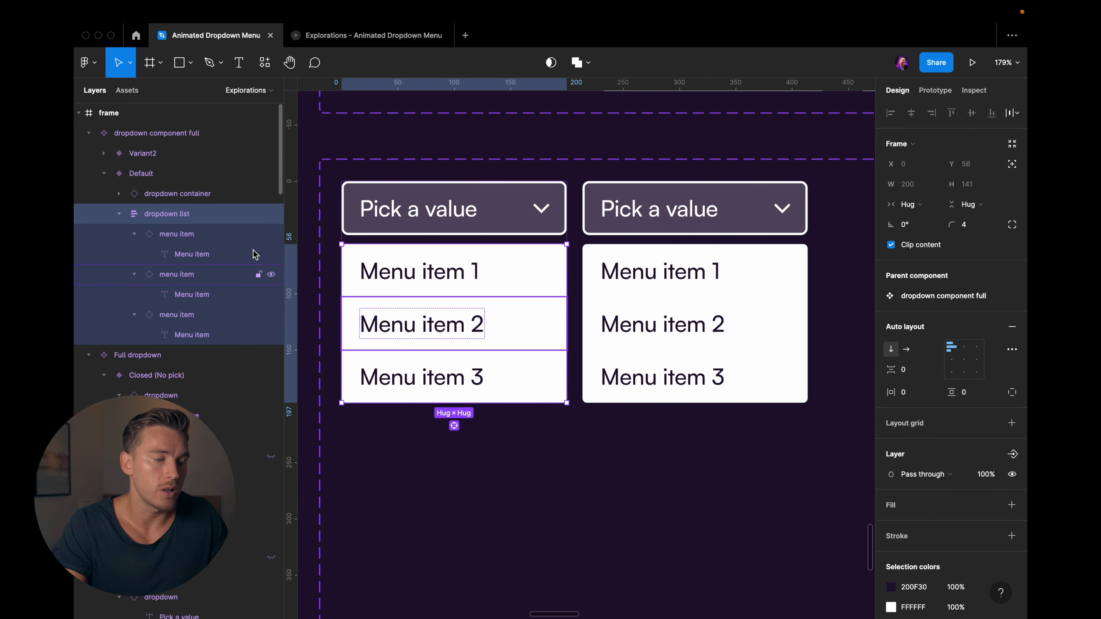
pyautogui.click(271, 214)
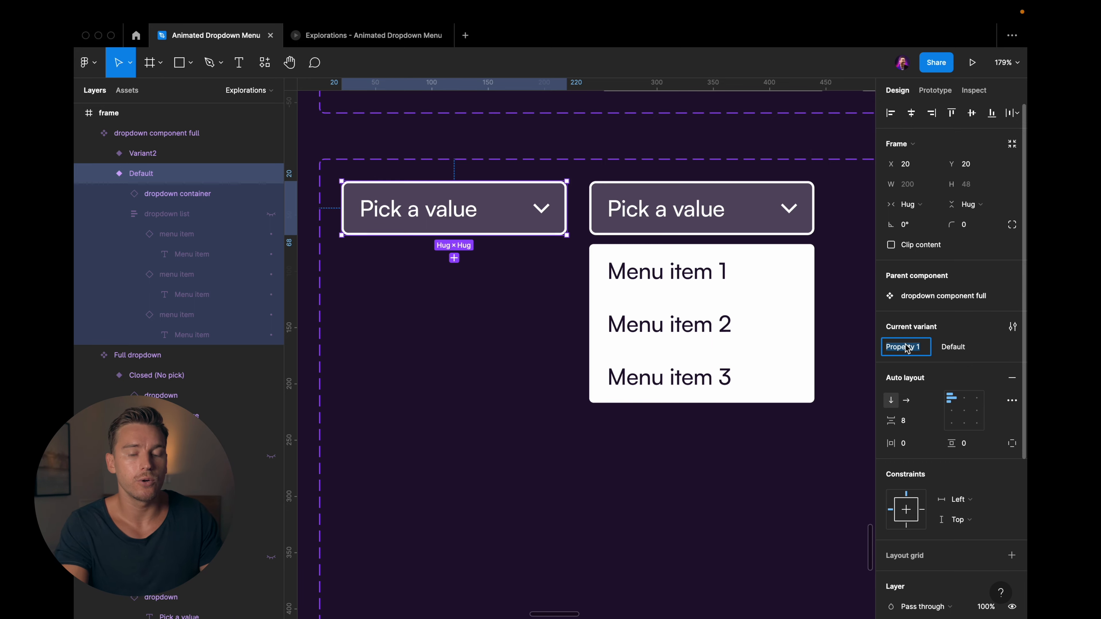
# - Rename the variant property to State and set the Default variant's value to Closed (no pick)
pyautogui.write('State')
pyautogui.press('Return')
pyautogui.click(964, 347)
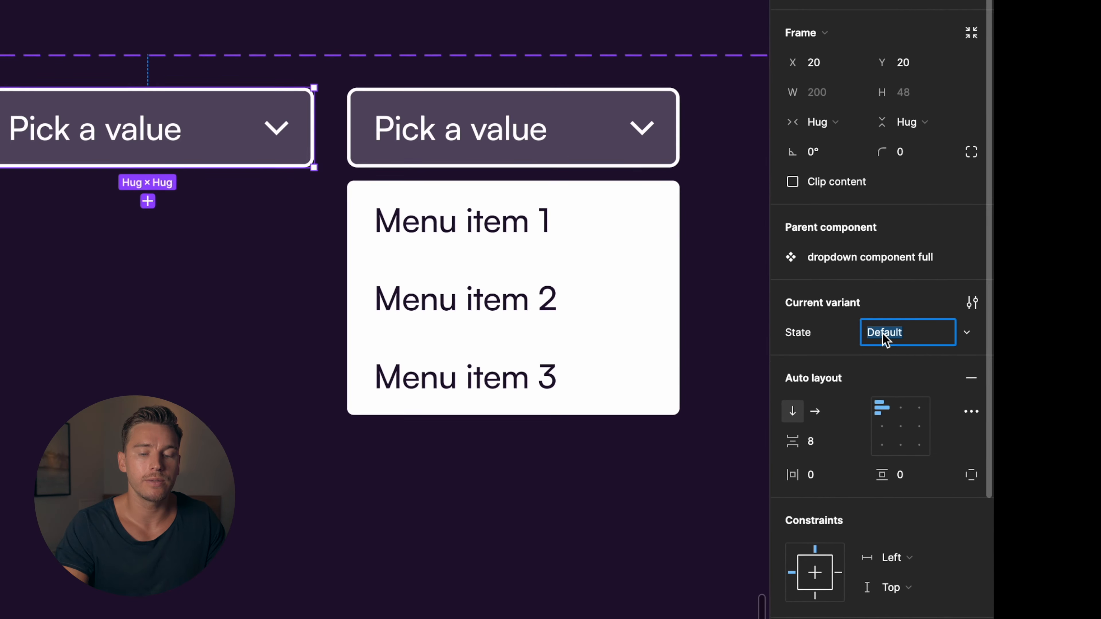
pyautogui.write('Close')
pyautogui.write('d (no pick)')
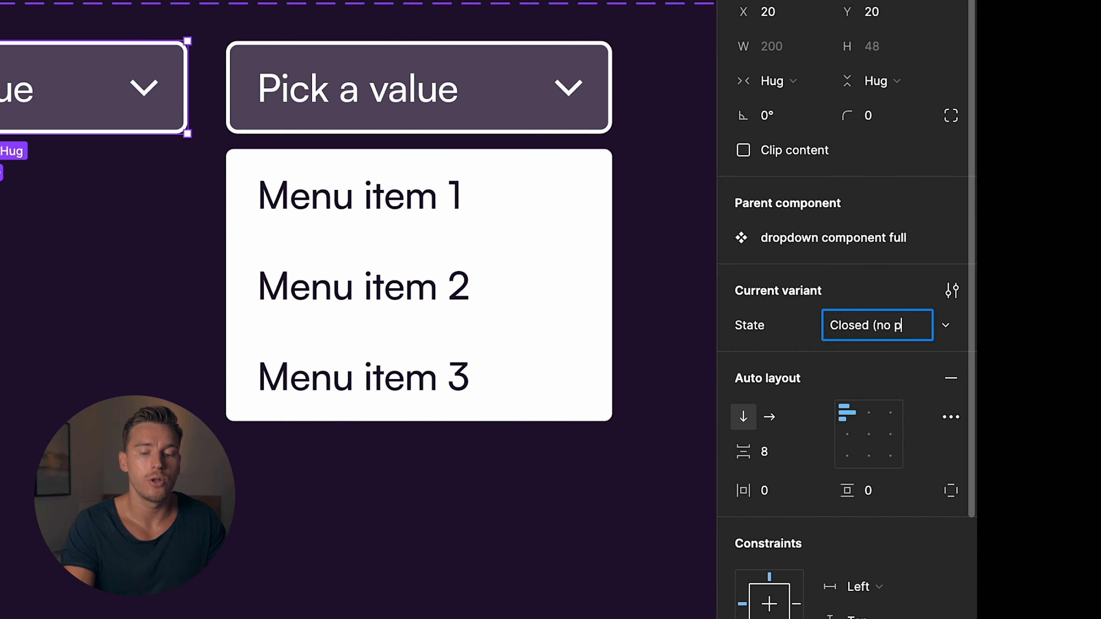
pyautogui.press('Return')
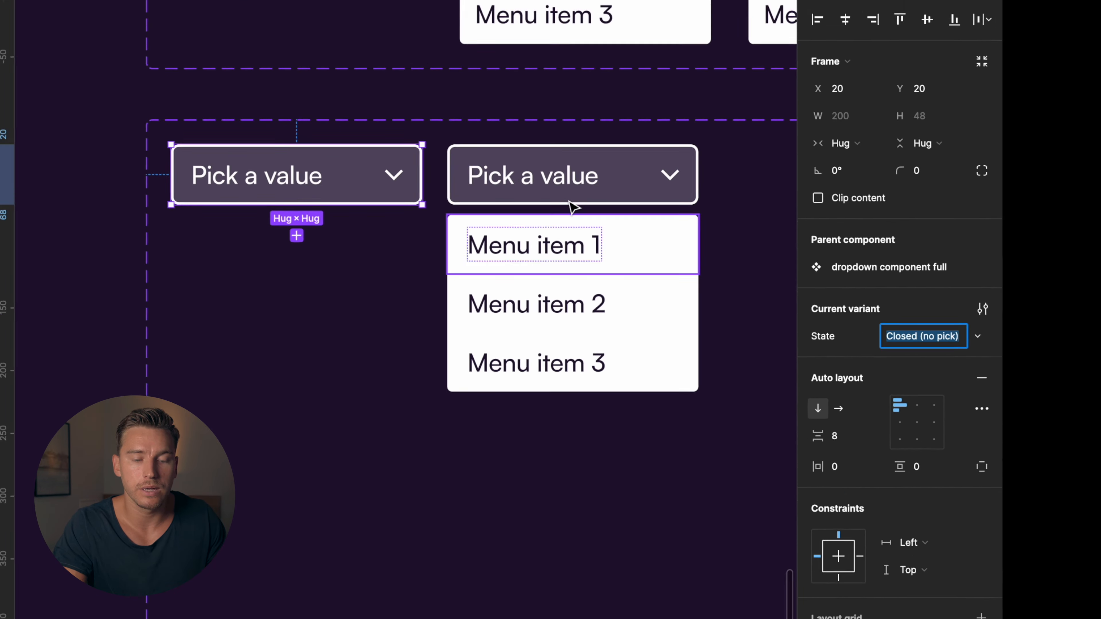
# - Set the second variant's State to Open (no pick) and duplicate it 20 px below as Closed (item 1)
pyautogui.click(572, 208)
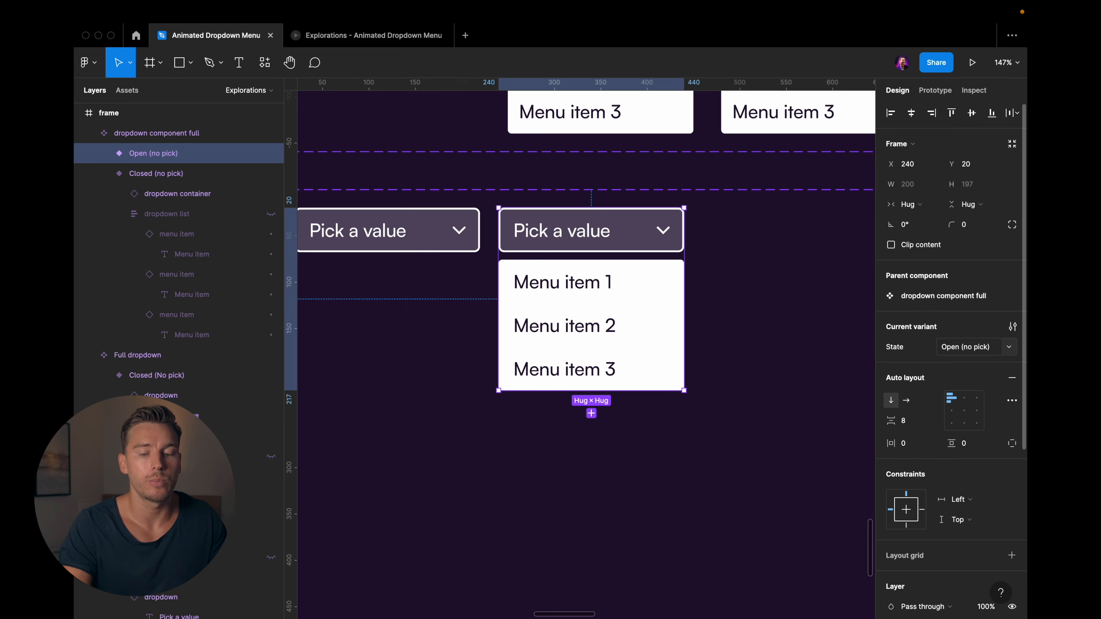
pyautogui.scroll(-3, 635, 215)
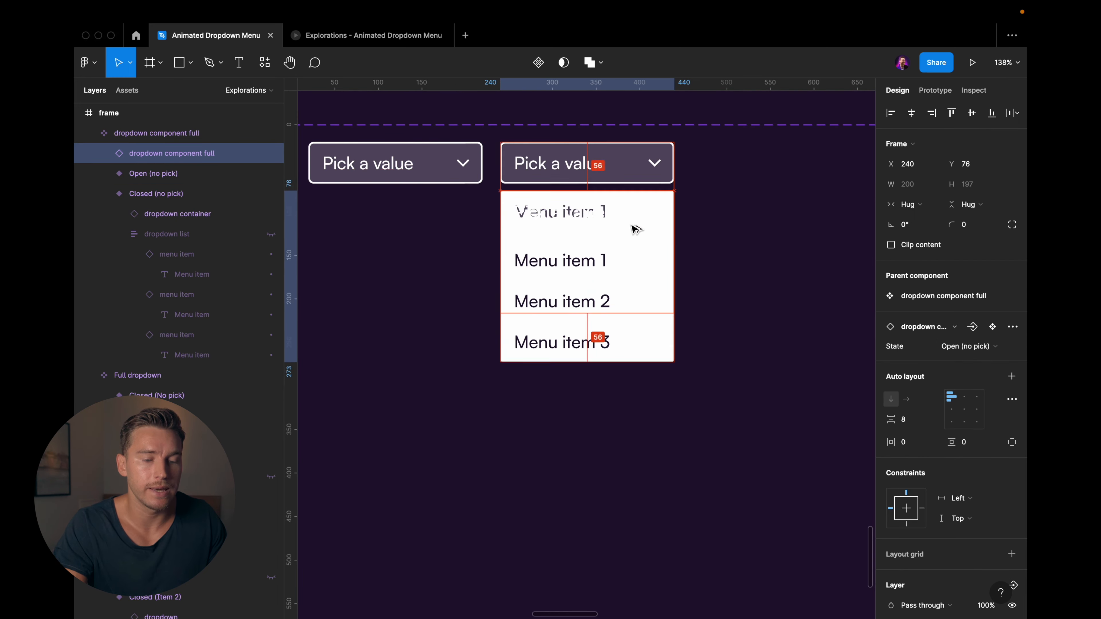
pyautogui.click(587, 336)
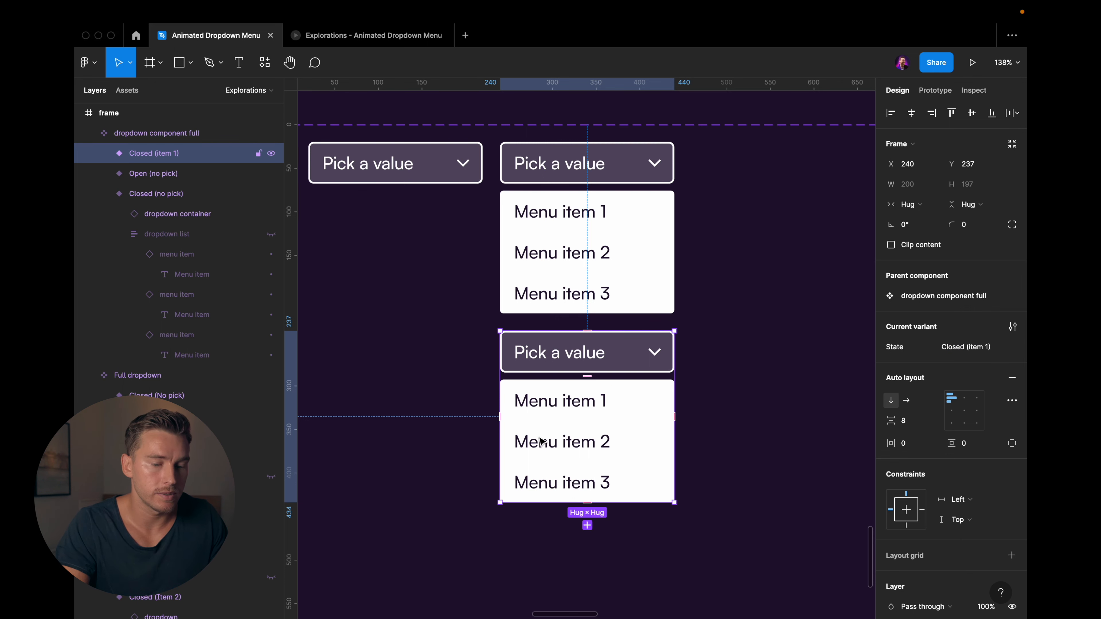
# - Hide the dropdown list in the Closed (item 1) variant and change its label to Menu item 1
pyautogui.click(276, 229)
pyautogui.click(271, 195)
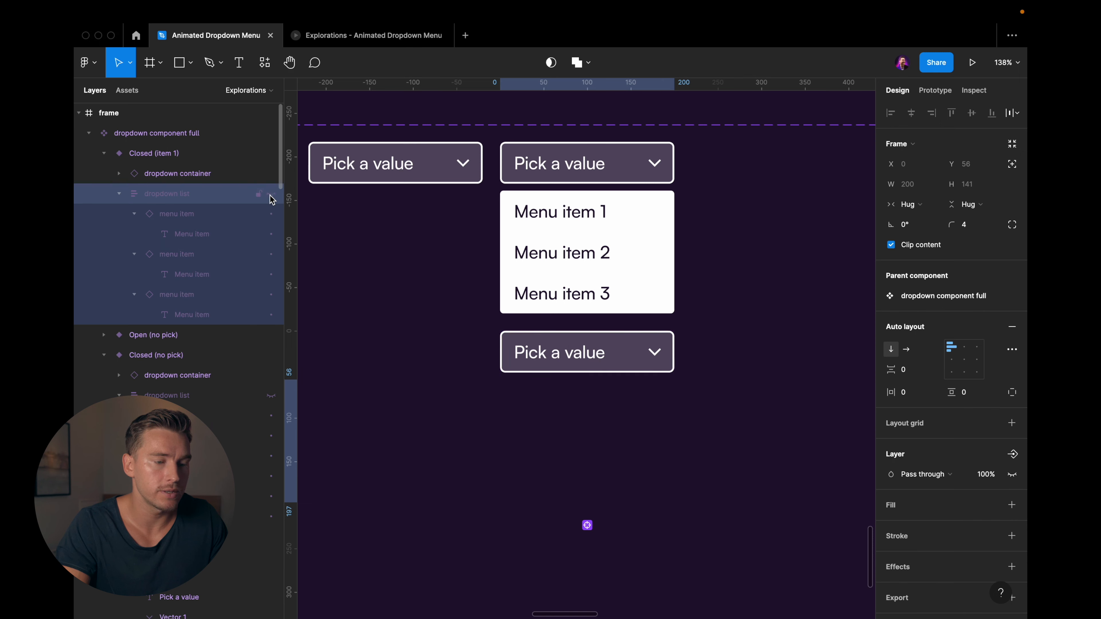
pyautogui.doubleClick(562, 352)
pyautogui.write('Menu ite')
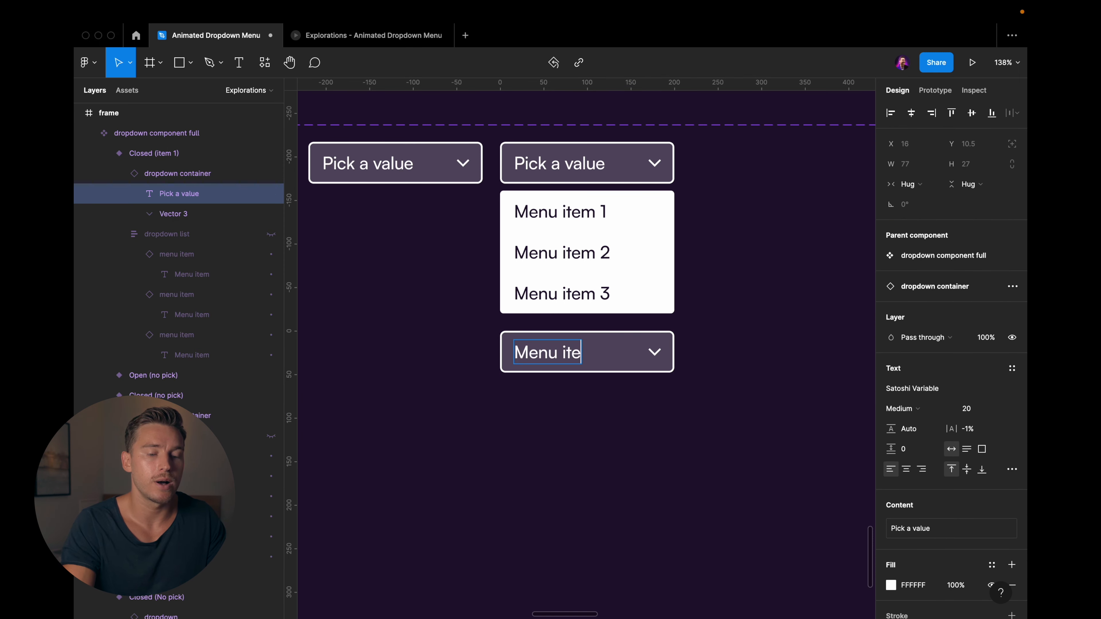
pyautogui.click(675, 384)
# - Duplicate the Closed (item 1) variant beside itself on the right with a 20 px gap
pyautogui.scroll(-2, 675, 384)
pyautogui.hscroll(2, 673, 385)
pyautogui.doubleClick(576, 352)
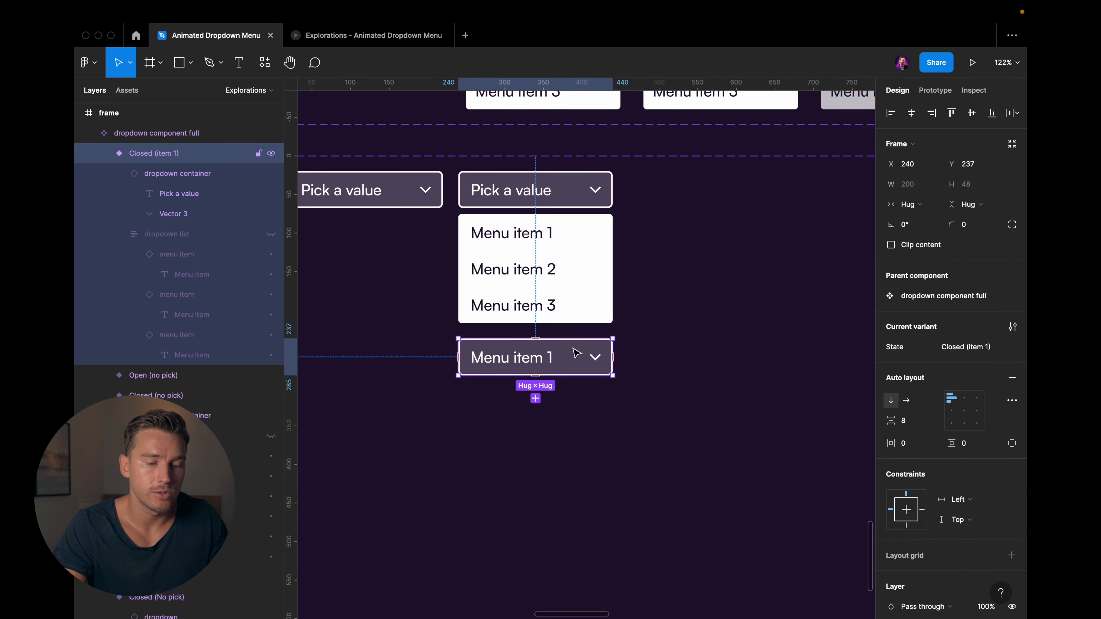
pyautogui.moveTo(577, 353); pyautogui.dragTo(732, 355)
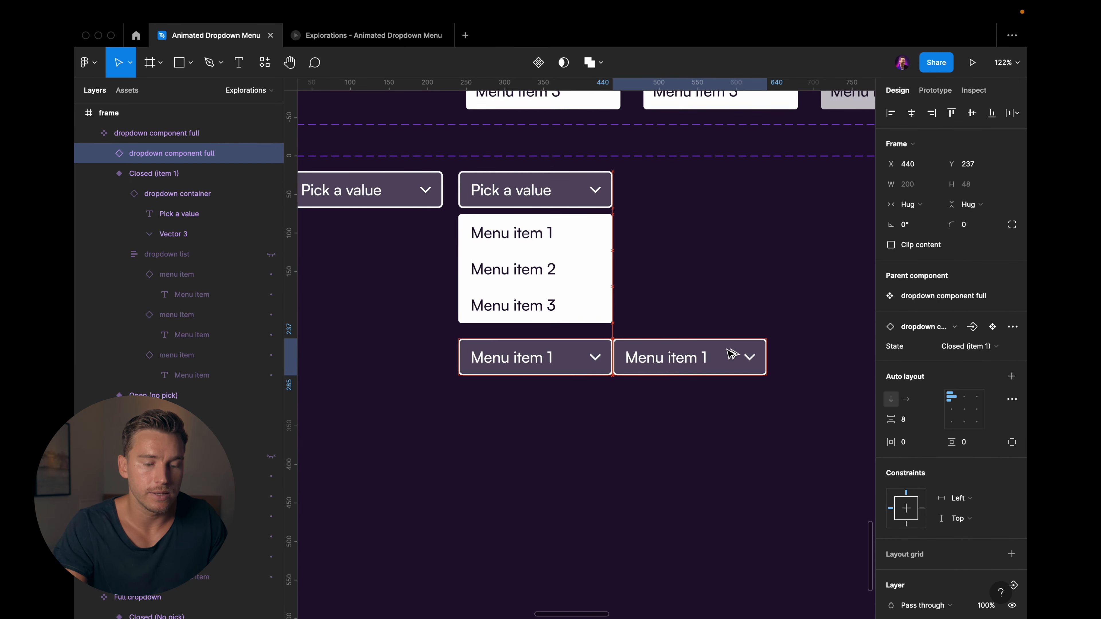
pyautogui.moveTo(732, 356); pyautogui.dragTo(746, 354)
# - Set the new variant's State to Closed (item 2) and change its label to Menu item 2
pyautogui.click(980, 352)
pyautogui.write('Closed (item 1)')
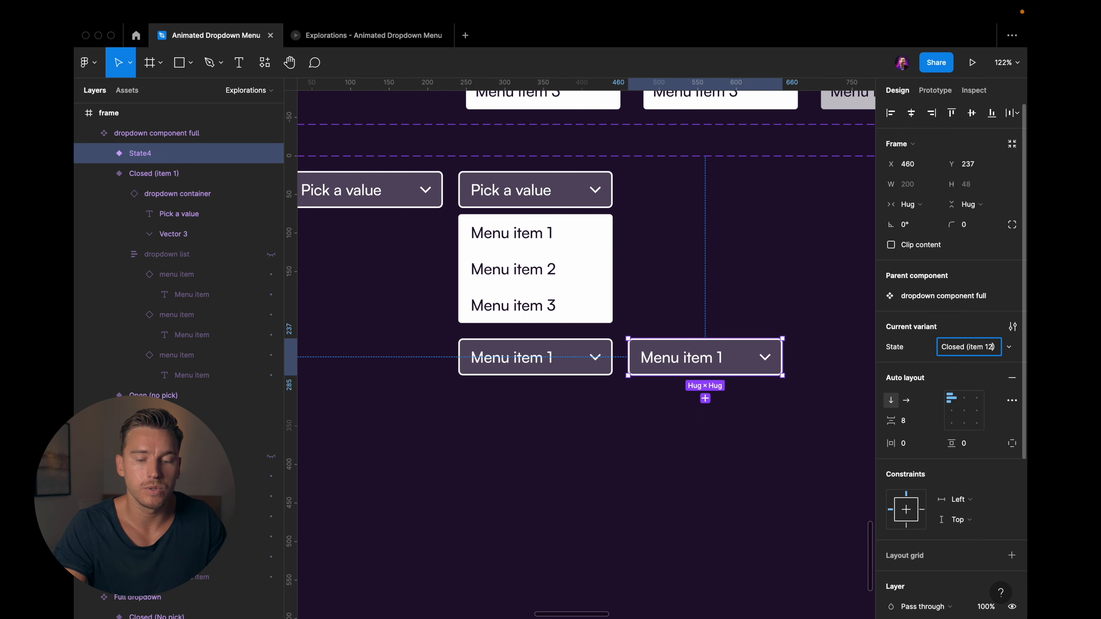
pyautogui.press('Left')
pyautogui.press('BackSpace')
pyautogui.press('Return')
pyautogui.doubleClick(723, 357)
pyautogui.press('BackSpace')
pyautogui.write('2')
pyautogui.press('Escape')
pyautogui.press('Escape')
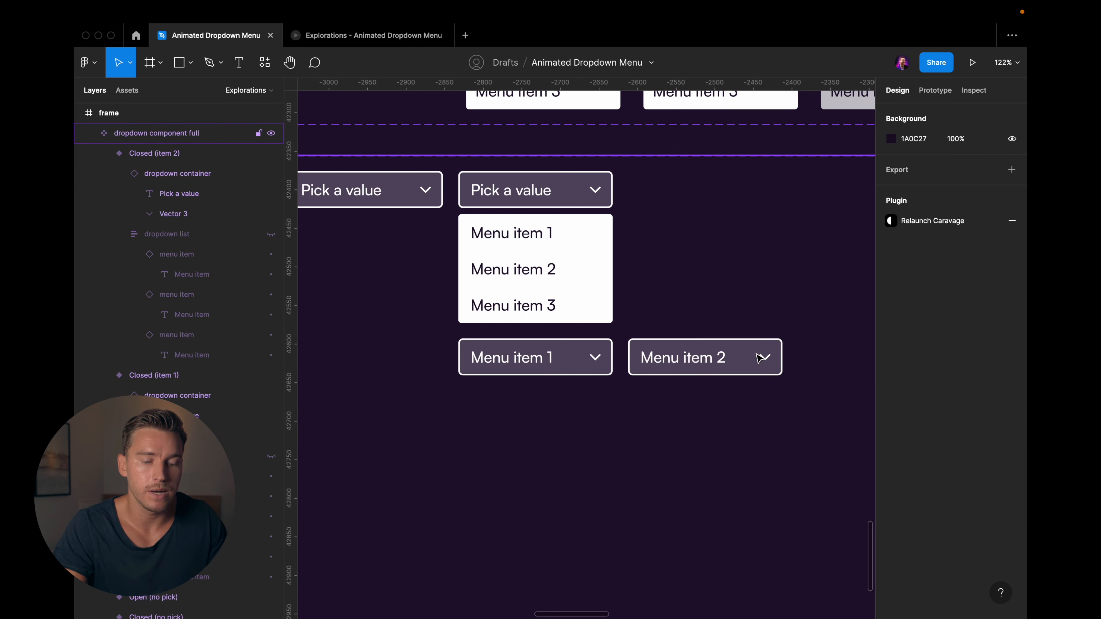
# - Duplicate the Closed (item 2) variant beside itself on the right with a 20 px gap
pyautogui.scroll(-2, 760, 358)
pyautogui.hscroll(2, 710, 356)
pyautogui.doubleClick(644, 356)
pyautogui.moveTo(644, 356); pyautogui.dragTo(787, 358)
# - Set the third closed variant's State to Closed (item 3) and change its label to Menu item 3
pyautogui.write('Closed (item 1)')
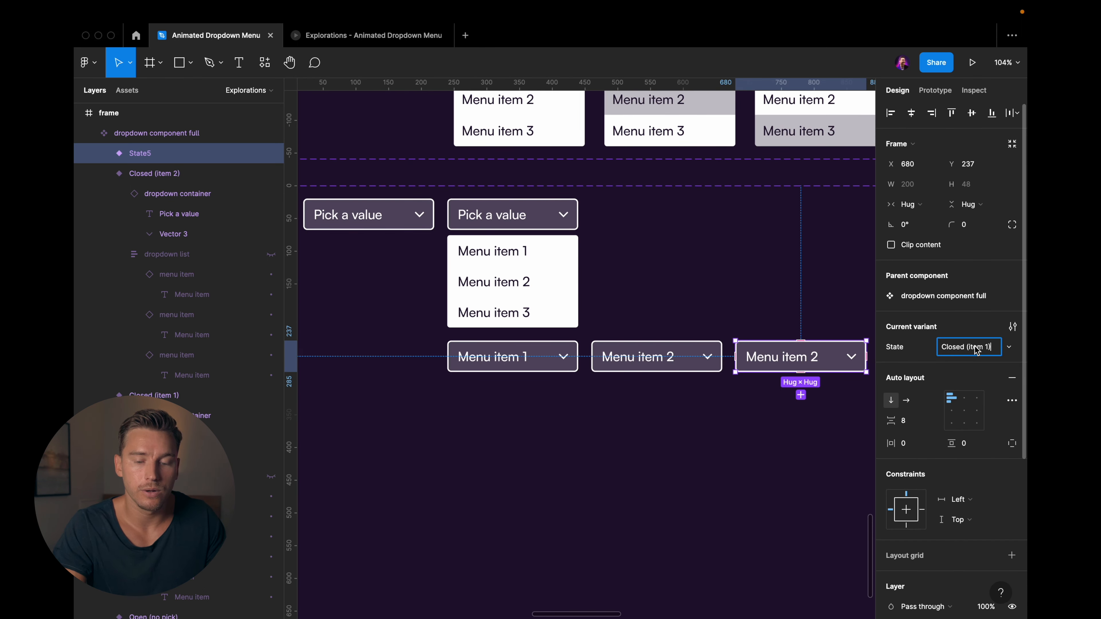
pyautogui.write('3')
pyautogui.press('Return')
pyautogui.doubleClick(817, 359)
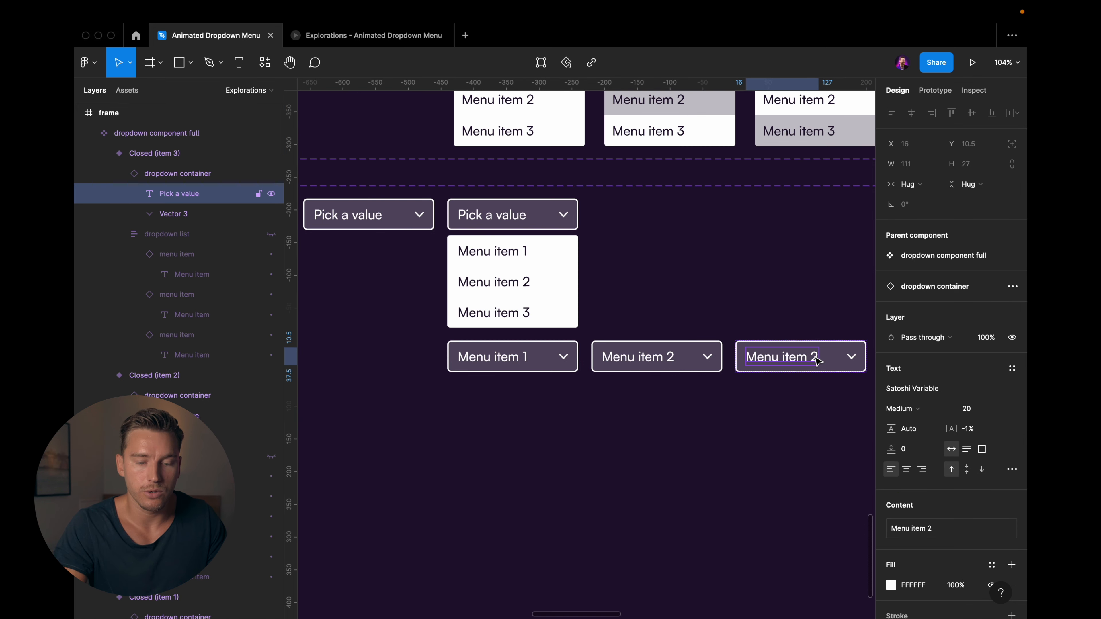
pyautogui.doubleClick(798, 362)
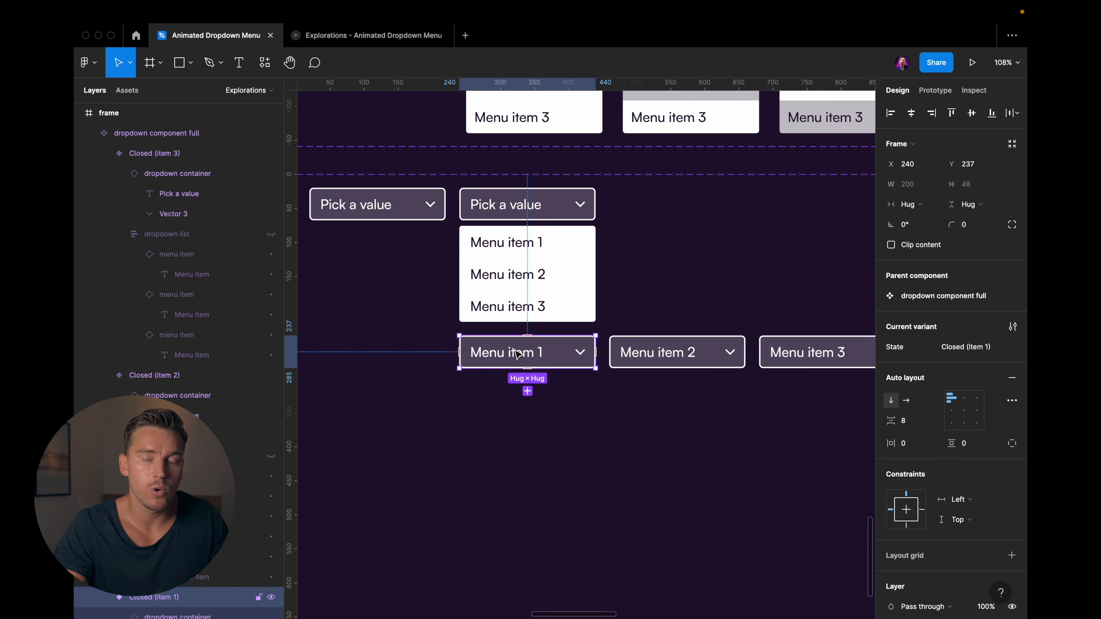
# - Duplicate the Closed (item 1) variant 20 px below itself and turn the copy into Open (item 1) with its dropdown list shown
pyautogui.moveTo(517, 353); pyautogui.dragTo(516, 400)
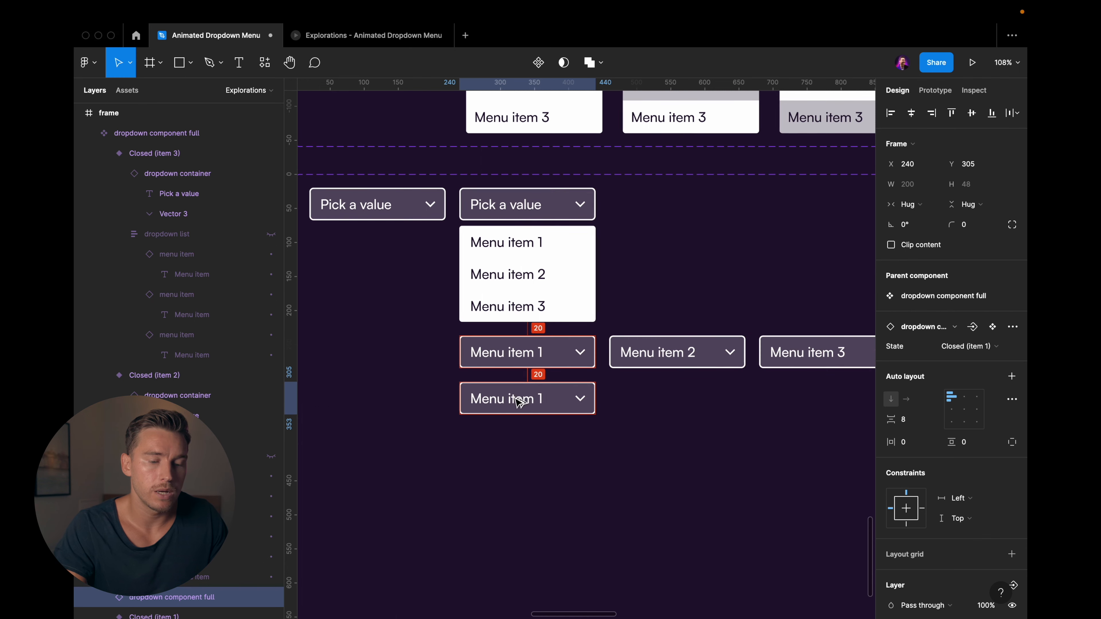
pyautogui.click(104, 489)
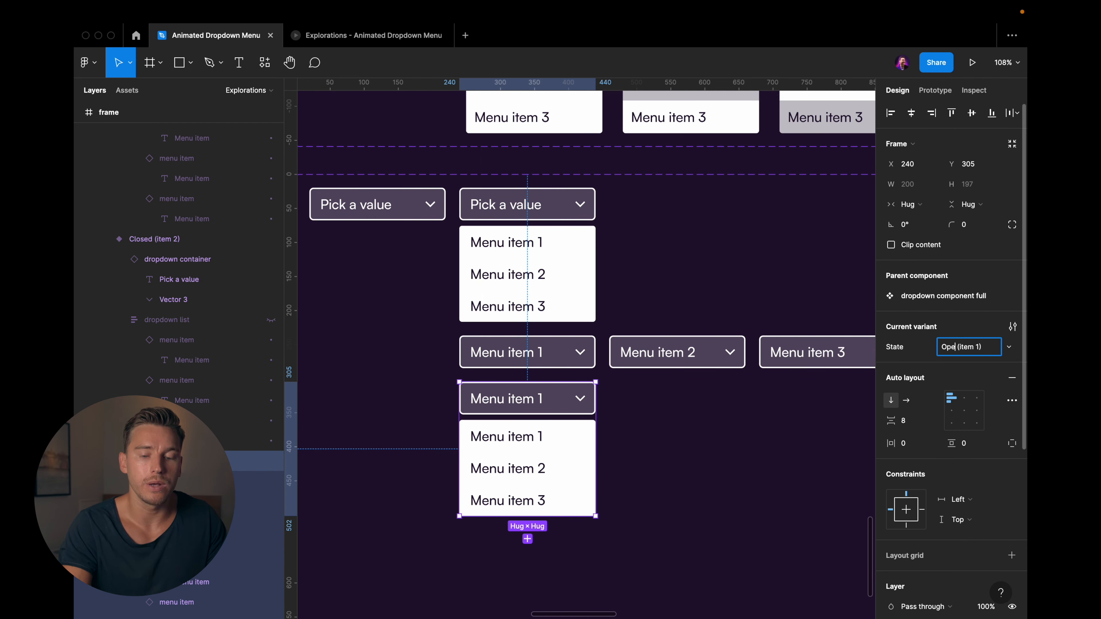
# - Set the Menu item 1 row in the Open (item 1) variant to the Active state
pyautogui.scroll(2, 516, 568)
pyautogui.doubleClick(583, 446)
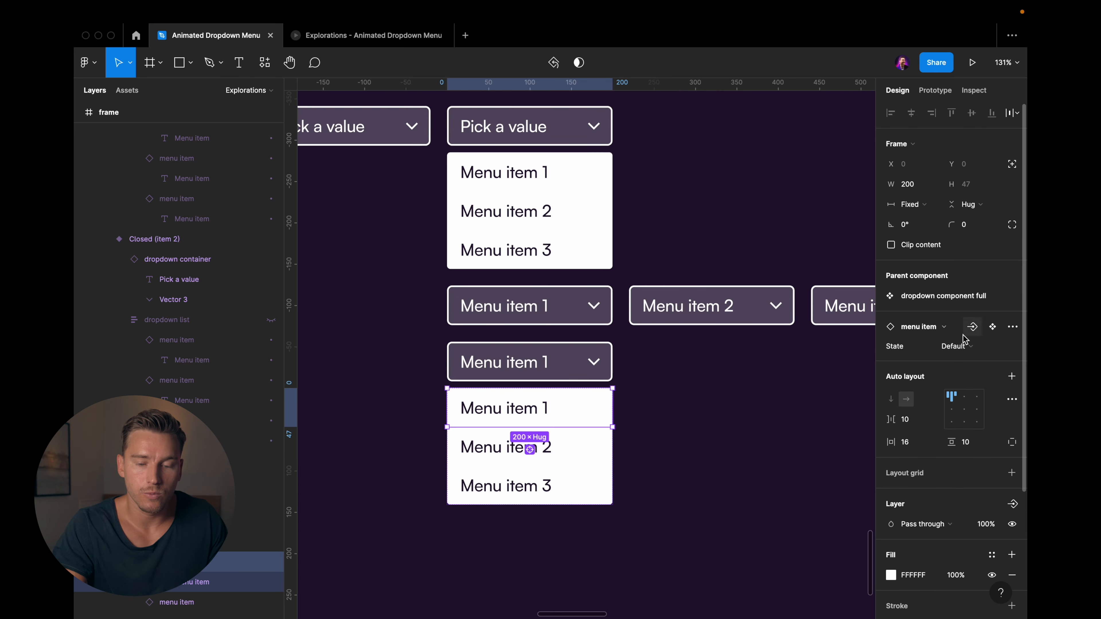
pyautogui.click(960, 347)
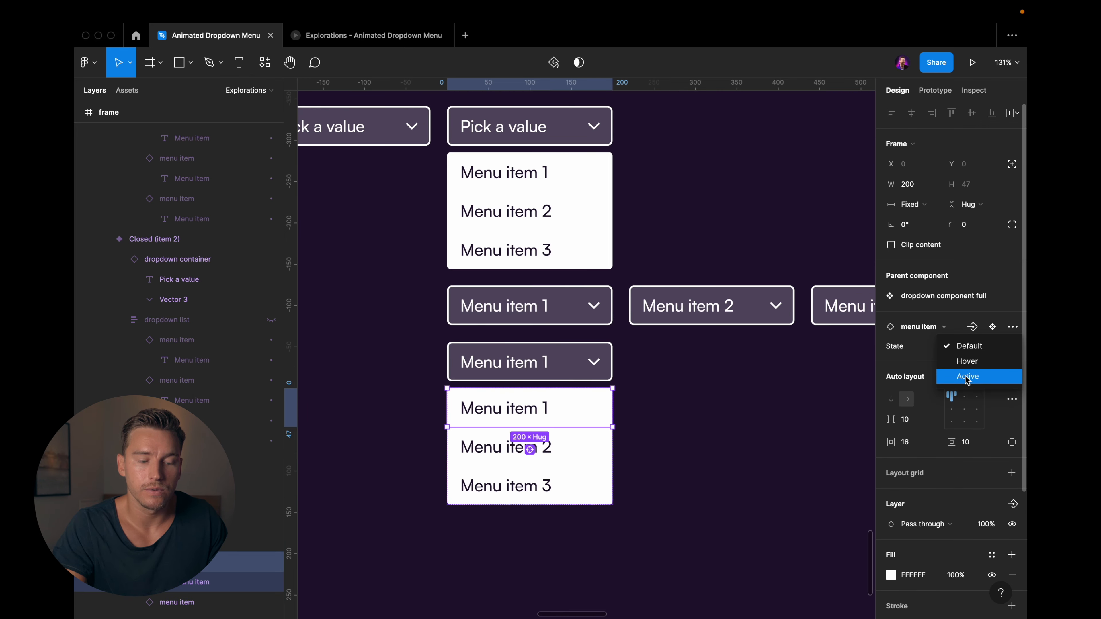
pyautogui.click(967, 376)
pyautogui.scroll(-3, 691, 391)
pyautogui.press('Escape')
pyautogui.press('Escape')
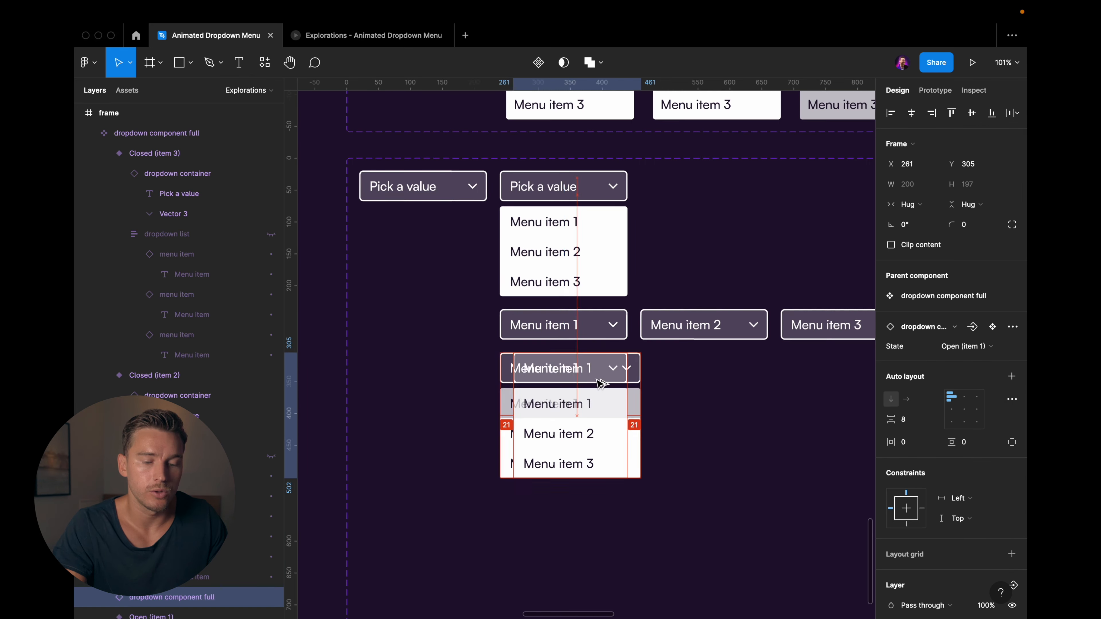
pyautogui.press('super+d')
pyautogui.press('super+z')
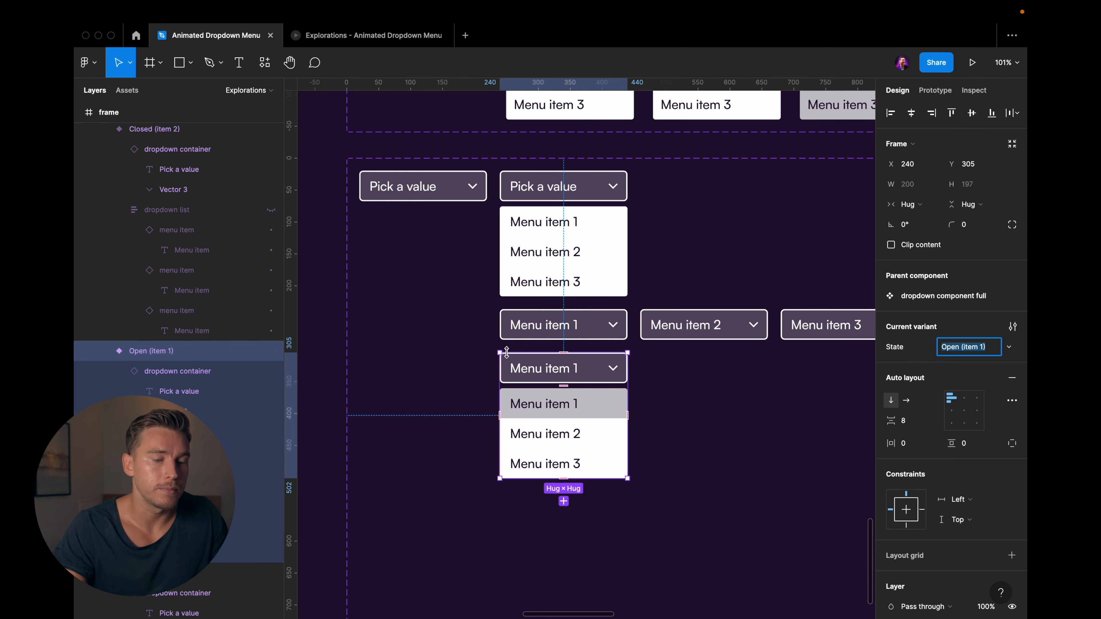
# - Add an on-click interaction that changes the Closed (no pick) variant to Open (no pick)
pyautogui.click(449, 185)
pyautogui.scroll(2, 449, 184)
pyautogui.scroll(3, 504, 247)
pyautogui.scroll(-2, 504, 248)
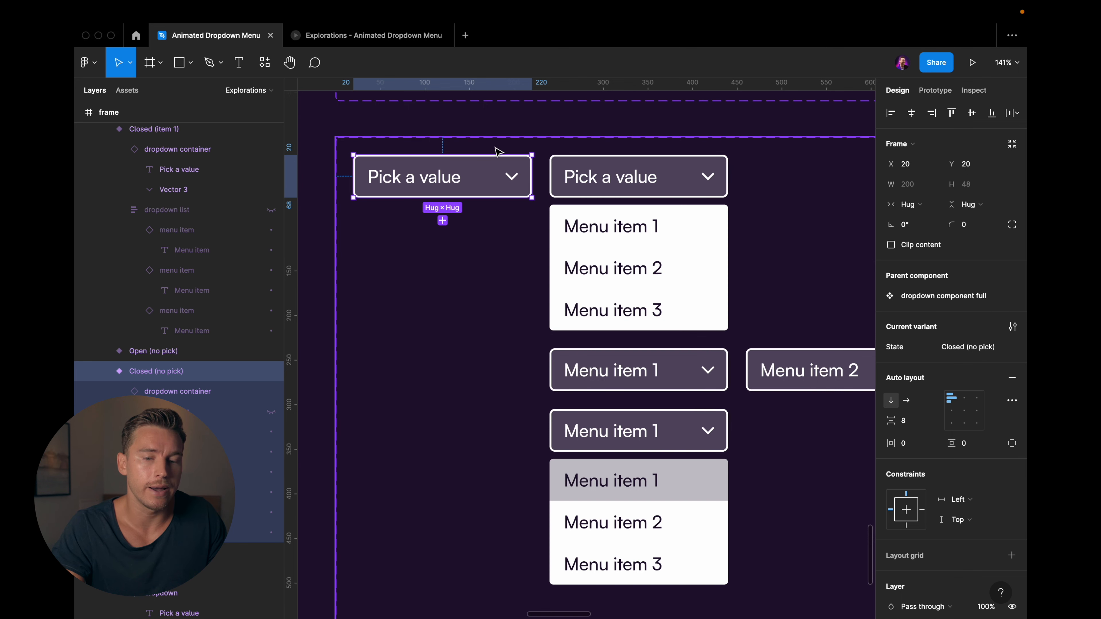
pyautogui.hotkey('shift', 'e')
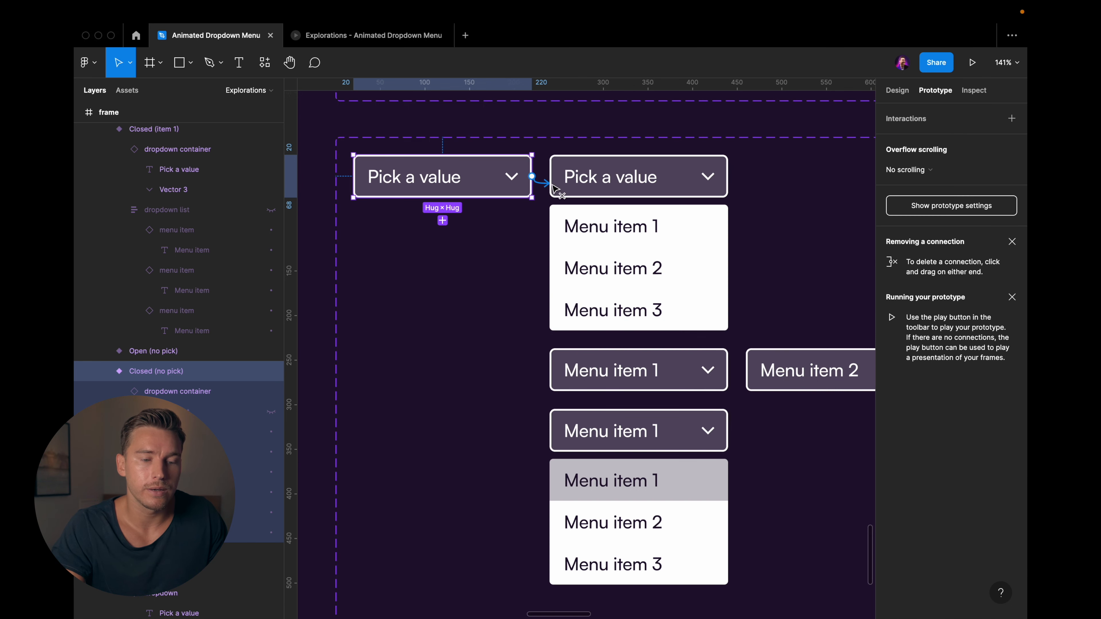
pyautogui.moveTo(553, 188); pyautogui.dragTo(596, 174)
pyautogui.hscroll(2, 634, 199)
pyautogui.hscroll(-1, 633, 199)
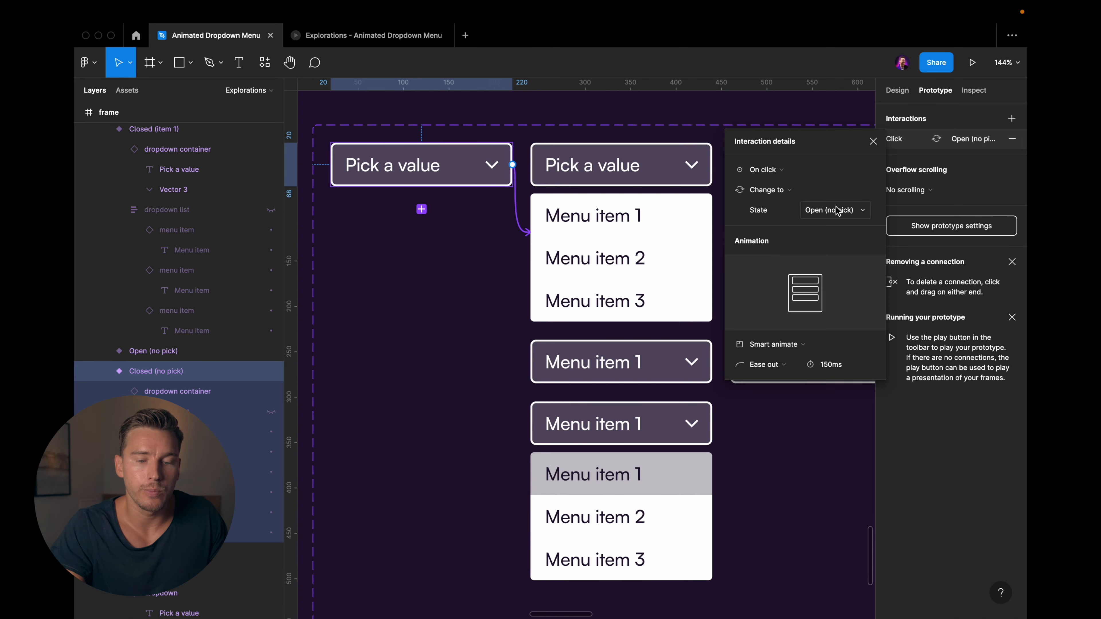
# - Link Menu item 1 in the Open (no pick) list to the Closed (item 1) variant on click
pyautogui.hscroll(2, 633, 273)
pyautogui.scroll(-2, 597, 256)
pyautogui.doubleClick(591, 226)
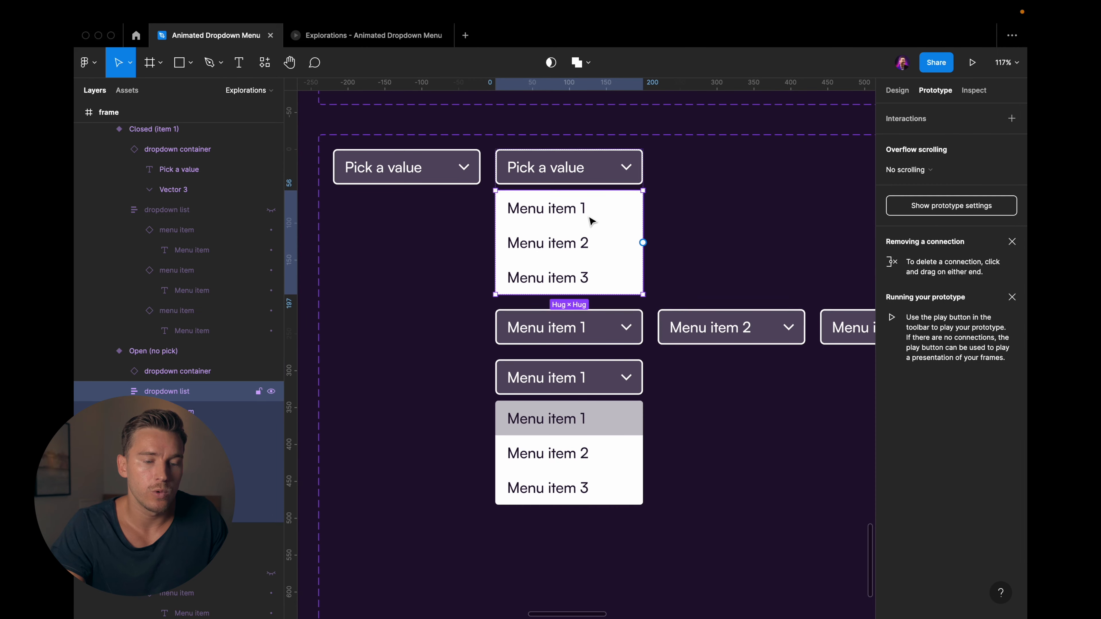
pyautogui.doubleClick(590, 220)
pyautogui.scroll(3, 590, 219)
pyautogui.moveTo(659, 205); pyautogui.dragTo(564, 352)
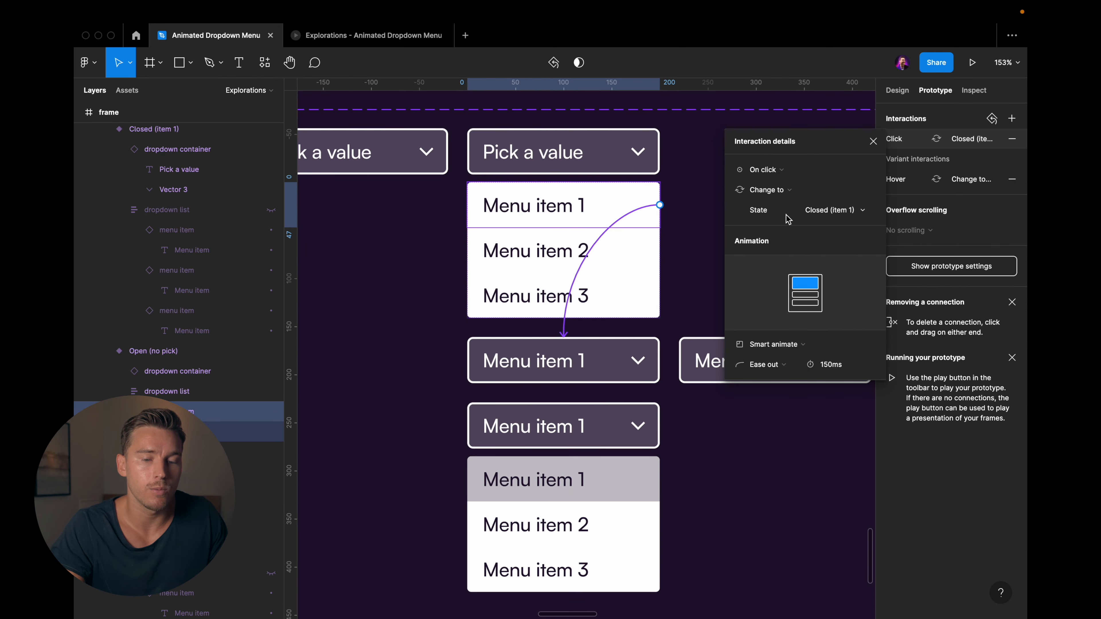
# - Link Menu item 2 and Menu item 3 in the Open (no pick) list to Closed (item 2) and Closed (item 3) on click
pyautogui.scroll(-2, 607, 242)
pyautogui.click(520, 230)
pyautogui.moveTo(569, 229); pyautogui.dragTo(658, 320)
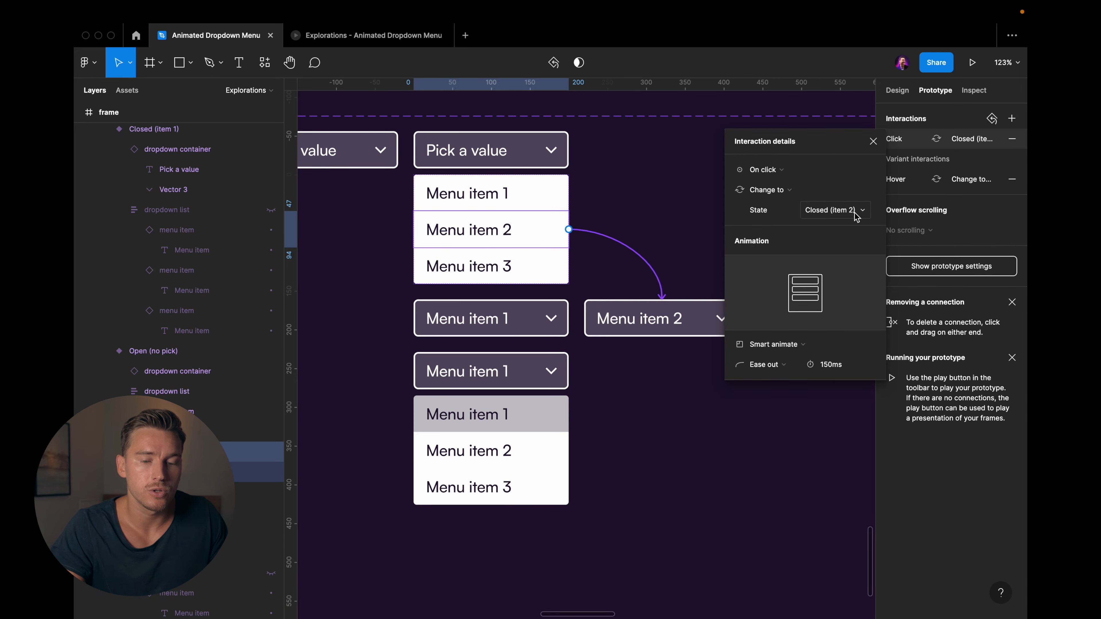
pyautogui.scroll(-2, 528, 265)
pyautogui.click(528, 266)
pyautogui.moveTo(559, 265); pyautogui.dragTo(738, 304)
# - Add an on-click interaction that changes the Closed (item 1) variant to Open (item 1)
pyautogui.scroll(3, 385, 229)
pyautogui.click(557, 310)
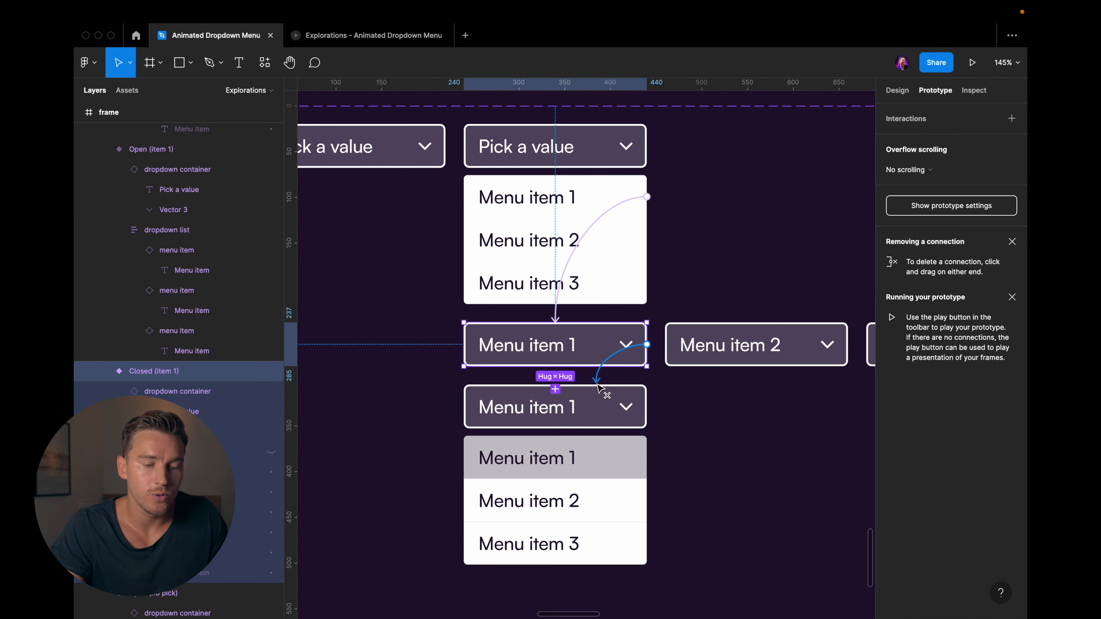
pyautogui.moveTo(598, 387); pyautogui.dragTo(585, 404)
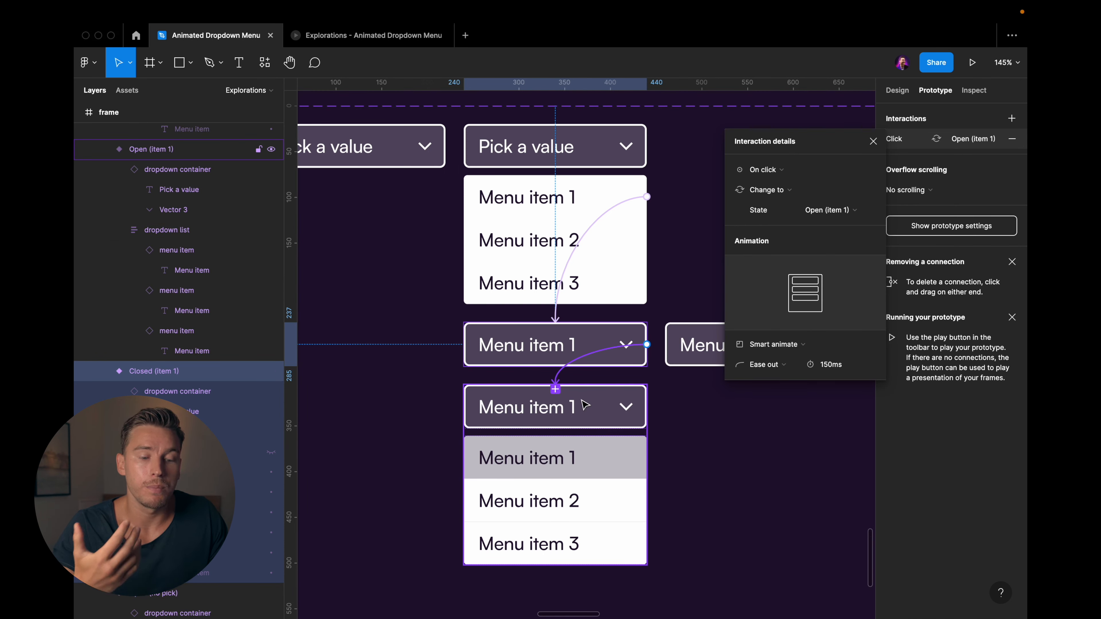
# - Link the active Menu item 1 row in the Open (item 1) variant to Closed (item 1) on click
pyautogui.scroll(-3, 585, 404)
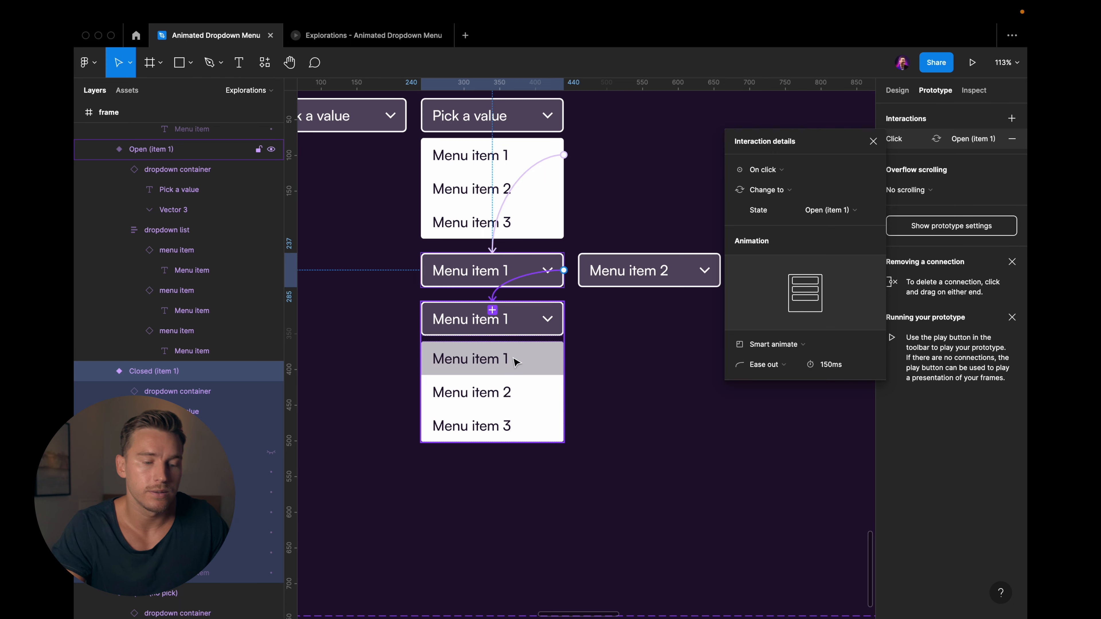
pyautogui.scroll(2, 514, 363)
pyautogui.tripleClick(534, 373)
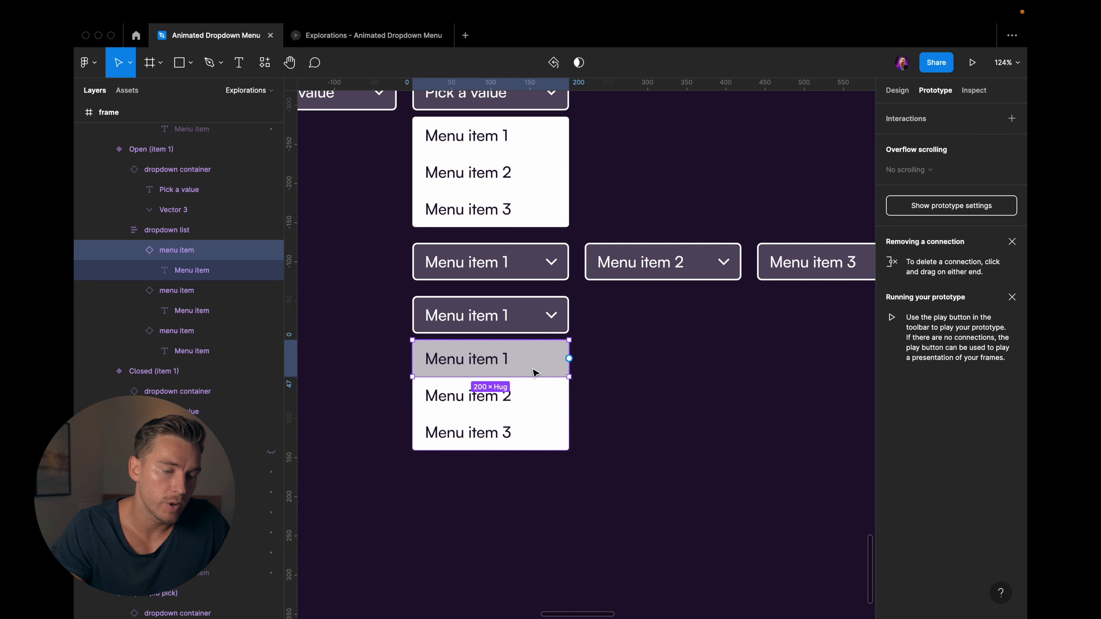
pyautogui.moveTo(520, 289); pyautogui.dragTo(520, 271)
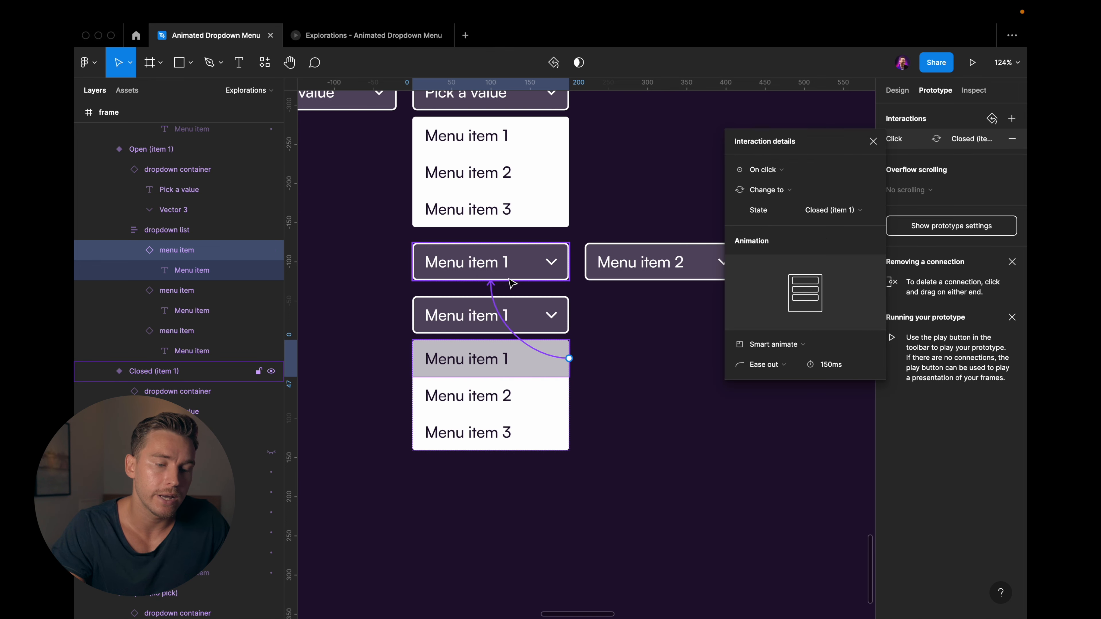
# - Link Menu item 2 and Menu item 3 in the Open (item 1) variant to Closed (item 2) and Closed (item 3) on click
pyautogui.click(553, 389)
pyautogui.moveTo(569, 395); pyautogui.dragTo(667, 271)
pyautogui.click(551, 429)
pyautogui.scroll(-2, 542, 419)
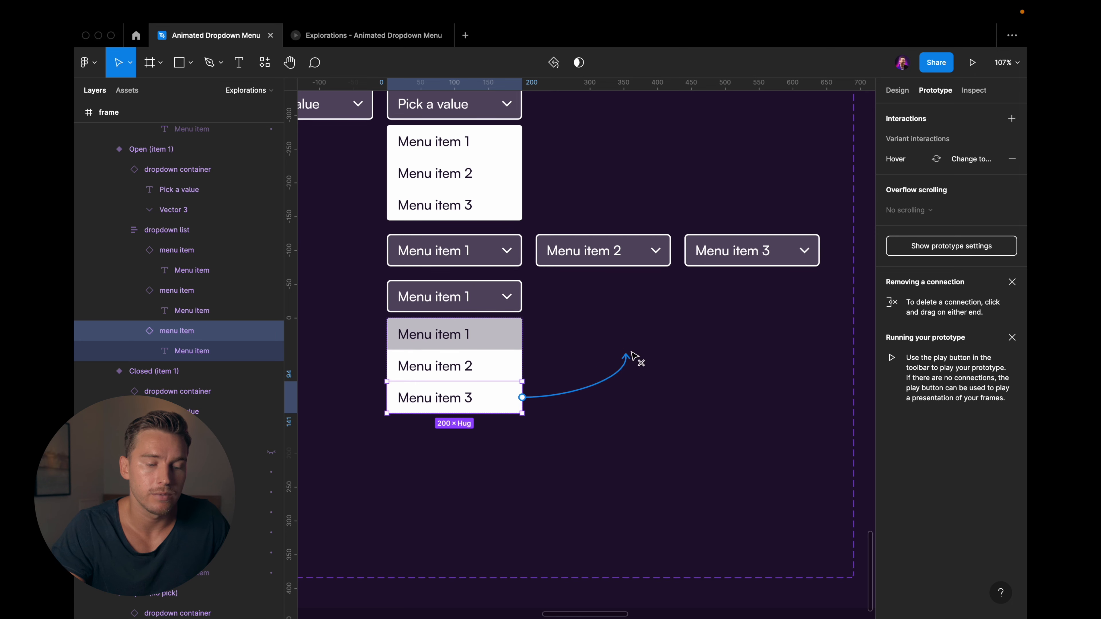
pyautogui.moveTo(633, 355); pyautogui.dragTo(752, 256)
pyautogui.scroll(2, 530, 319)
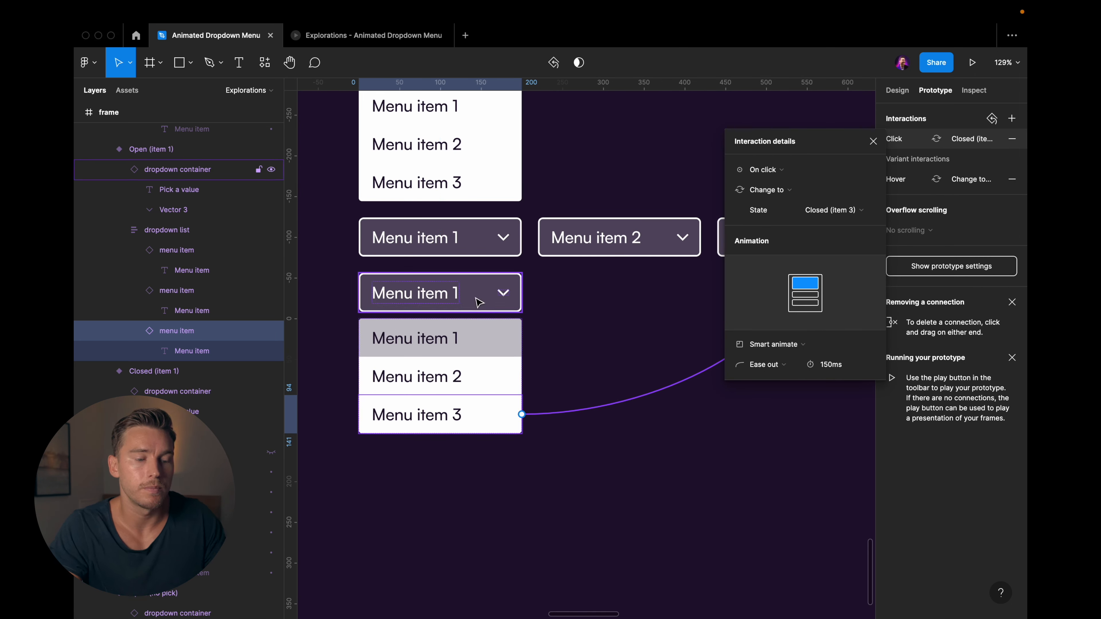
# - Duplicate the Open (item 1) variant beside itself on the right with a 20 px gap and set the copy's Menu item 1 row to Default
pyautogui.click(435, 300)
pyautogui.moveTo(401, 310); pyautogui.dragTo(580, 310)
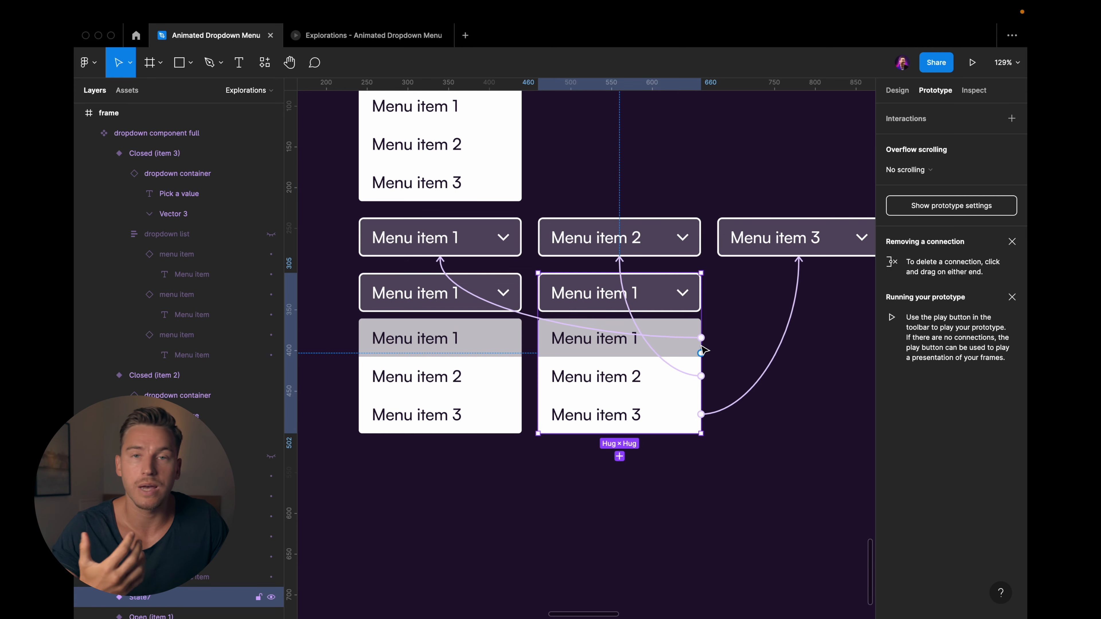
pyautogui.click(611, 361)
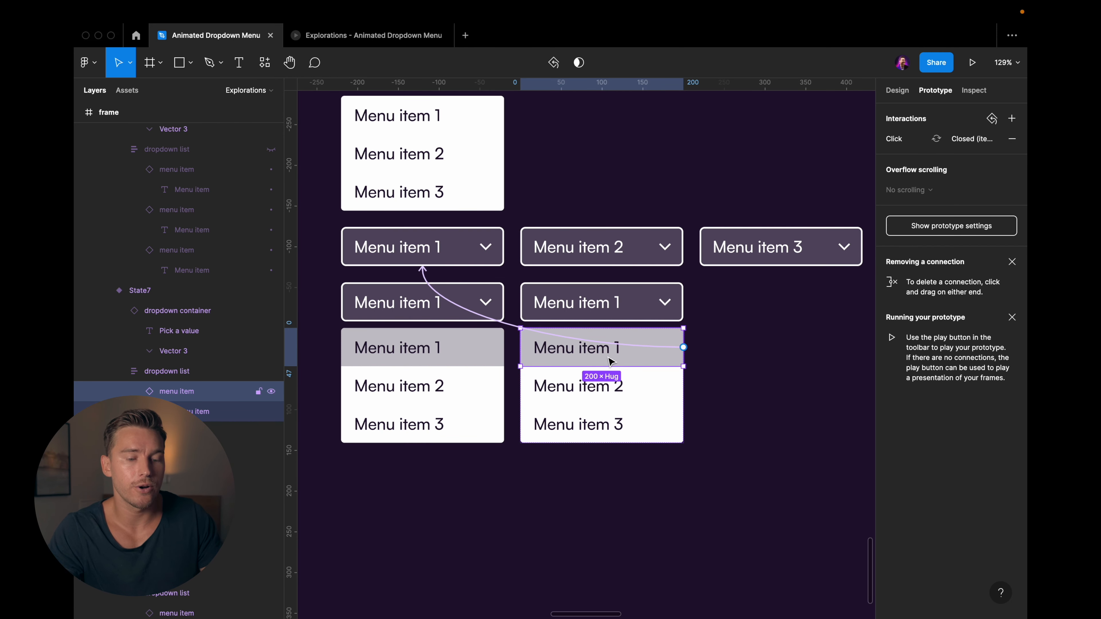
pyautogui.click(897, 91)
pyautogui.click(956, 346)
pyautogui.click(954, 317)
# - Set the Menu item 2 row in the second open variant to Active and change the variant's label to Menu item 2
pyautogui.click(642, 398)
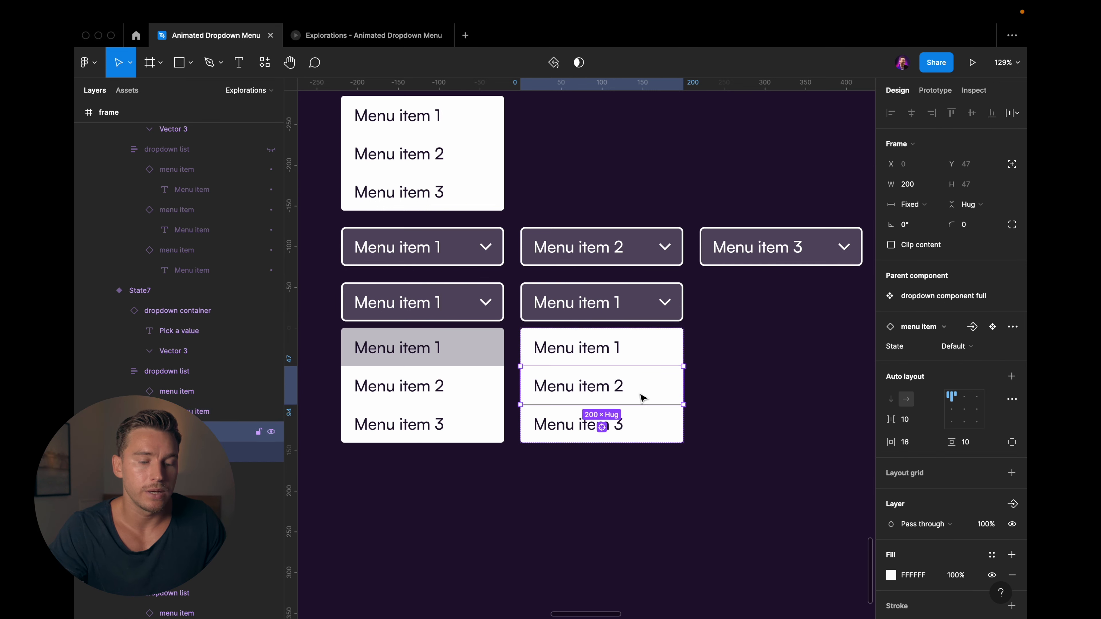
pyautogui.click(956, 346)
pyautogui.click(966, 361)
pyautogui.click(955, 346)
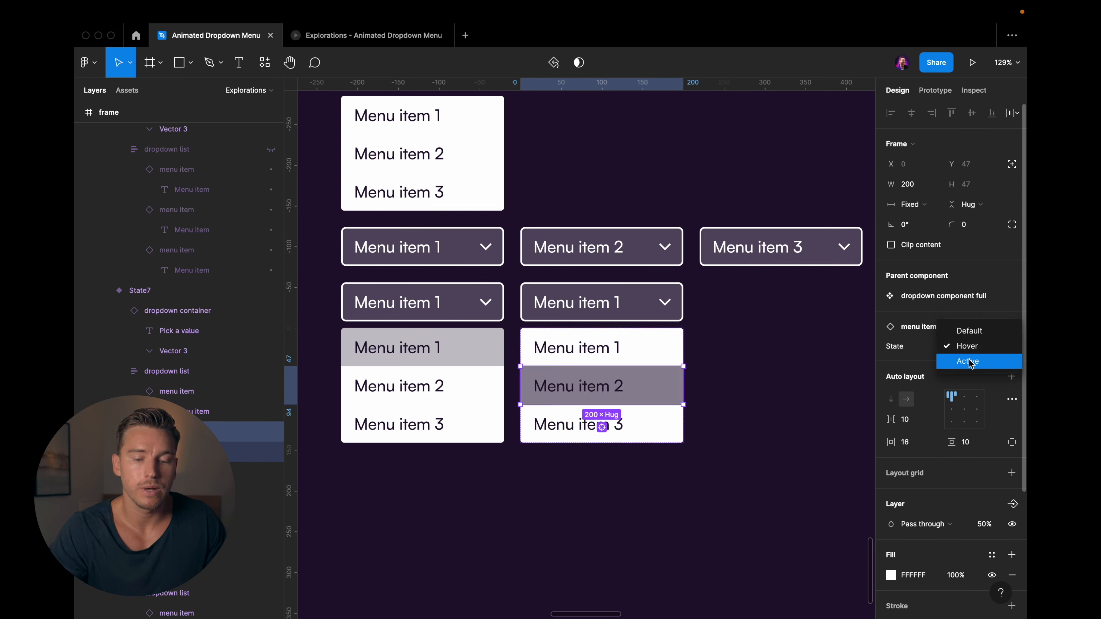
pyautogui.click(969, 362)
pyautogui.doubleClick(607, 304)
pyautogui.press('Escape')
pyautogui.press('Escape')
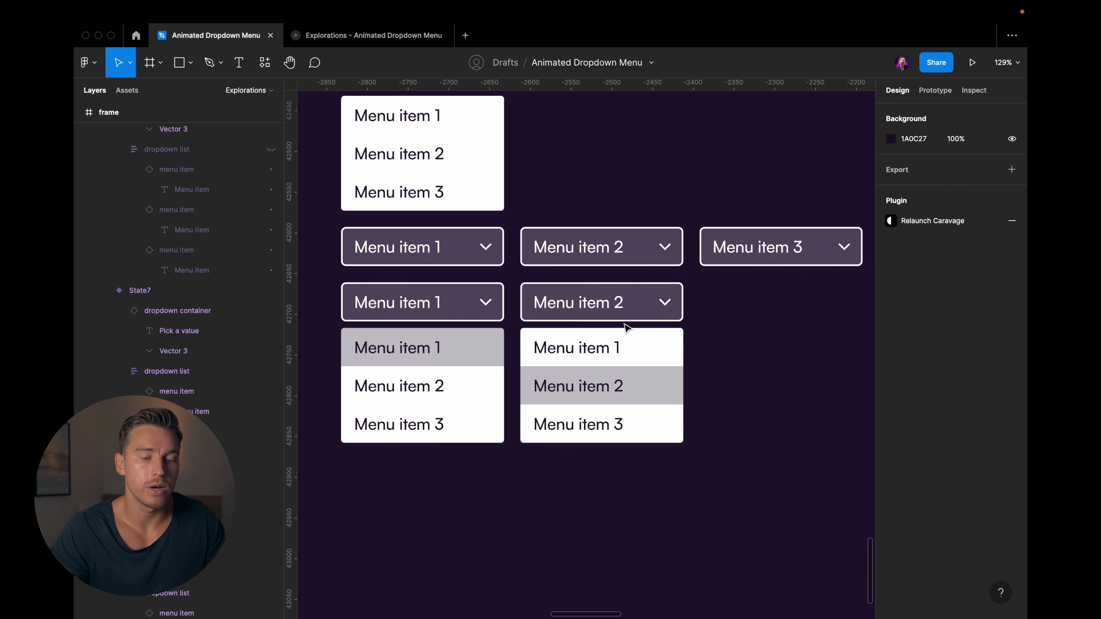
# - Duplicate the second open variant beside itself on the right and change the copy's label to Menu item 3
pyautogui.keyDown('super'); pyautogui.click(625, 325); pyautogui.keyUp('super')
pyautogui.moveTo(602, 322); pyautogui.dragTo(765, 319)
pyautogui.hscroll(4, 771, 322)
pyautogui.doubleClick(701, 303)
pyautogui.doubleClick(702, 304)
pyautogui.press('BackSpace')
pyautogui.write('3')
# - In the third open variant, set the Menu item 3 row to Active and the Menu item 2 row to Default
pyautogui.doubleClick(719, 425)
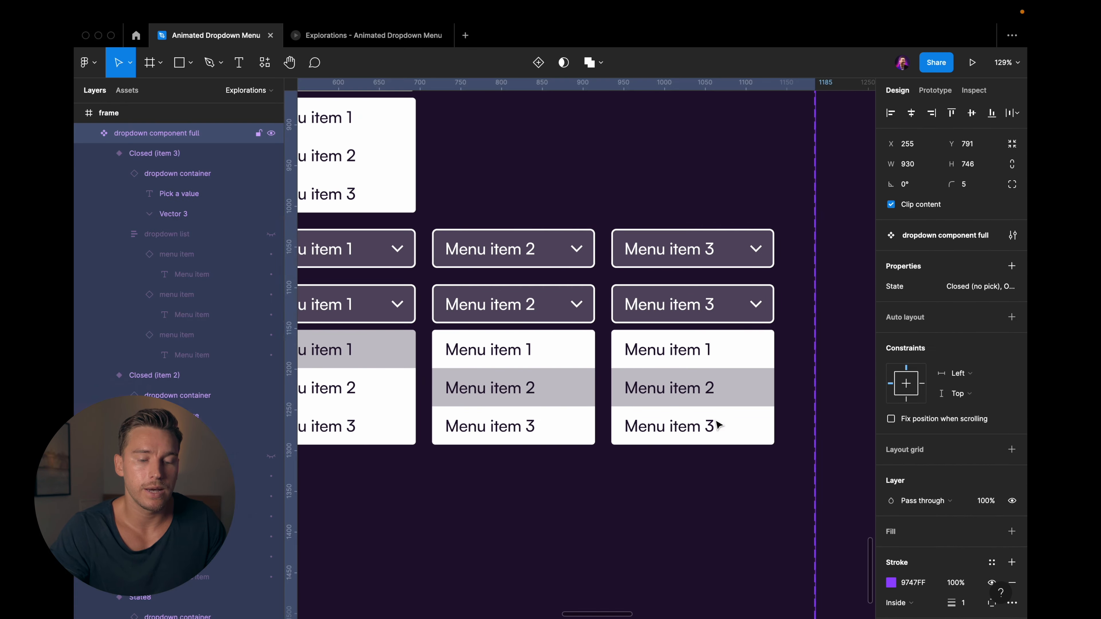
pyautogui.doubleClick(719, 425)
pyautogui.doubleClick(719, 426)
pyautogui.click(971, 348)
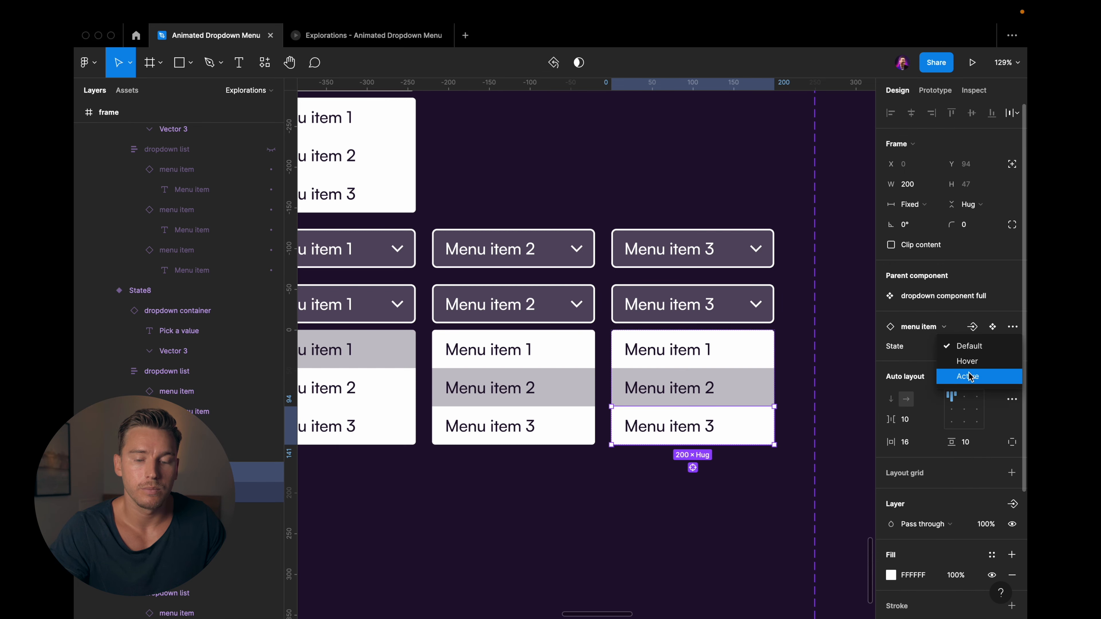
pyautogui.click(968, 374)
pyautogui.click(757, 391)
# - Set the State of the second and third open variants to Open (item 2) and Open (item 3)
pyautogui.click(473, 320)
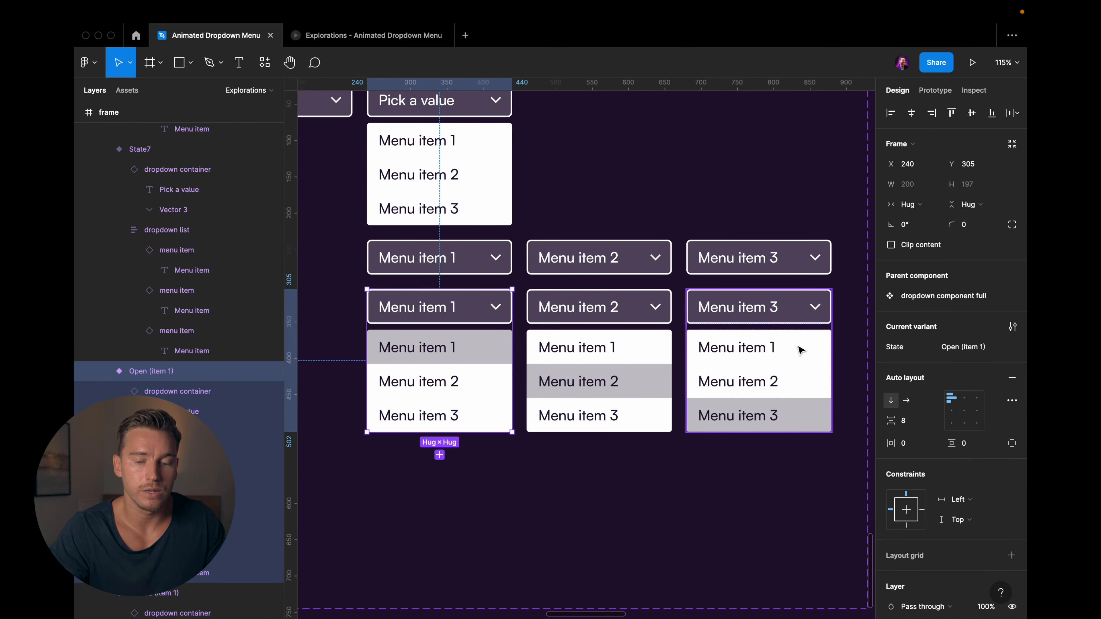
pyautogui.click(633, 348)
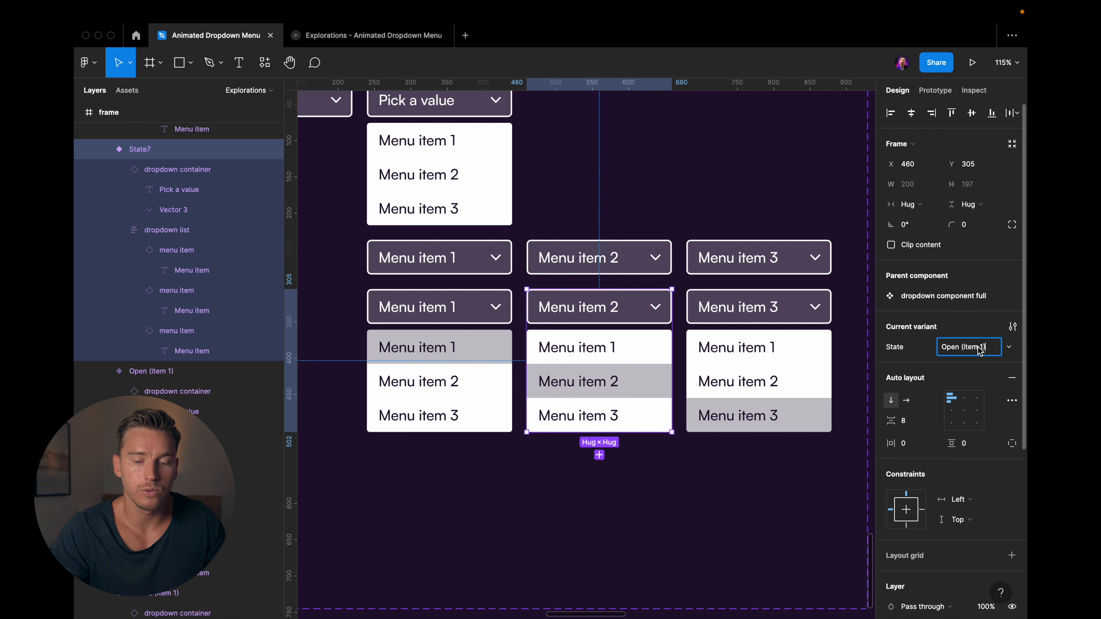
pyautogui.click(768, 385)
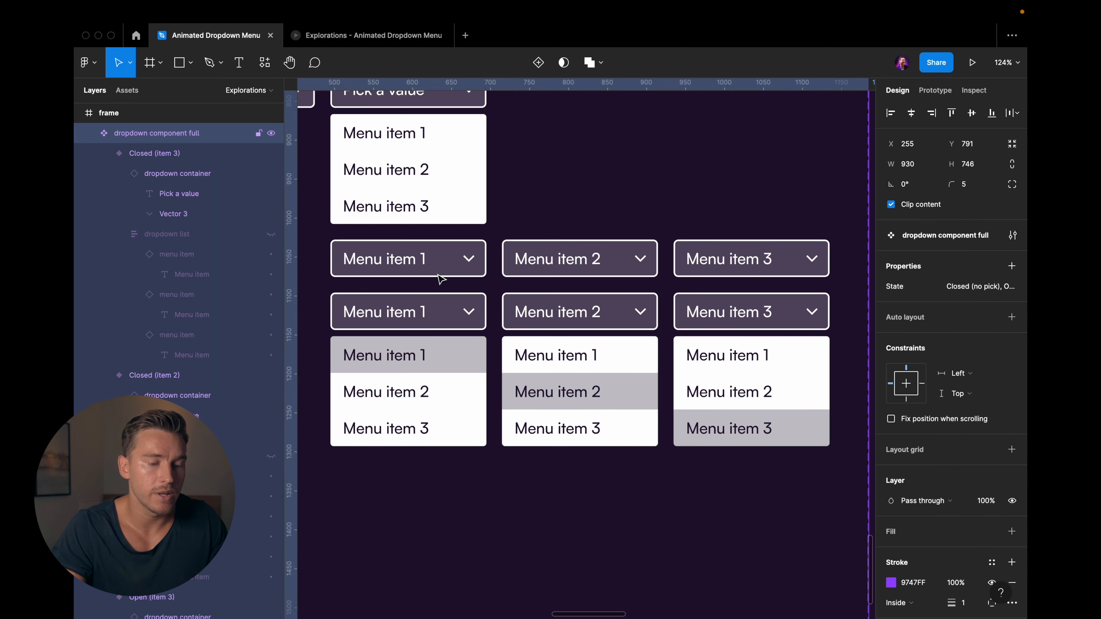
# - Add an on-click interaction from the dropdown container inside Closed (item 1) that changes it to Open (item 1)
pyautogui.doubleClick(438, 273)
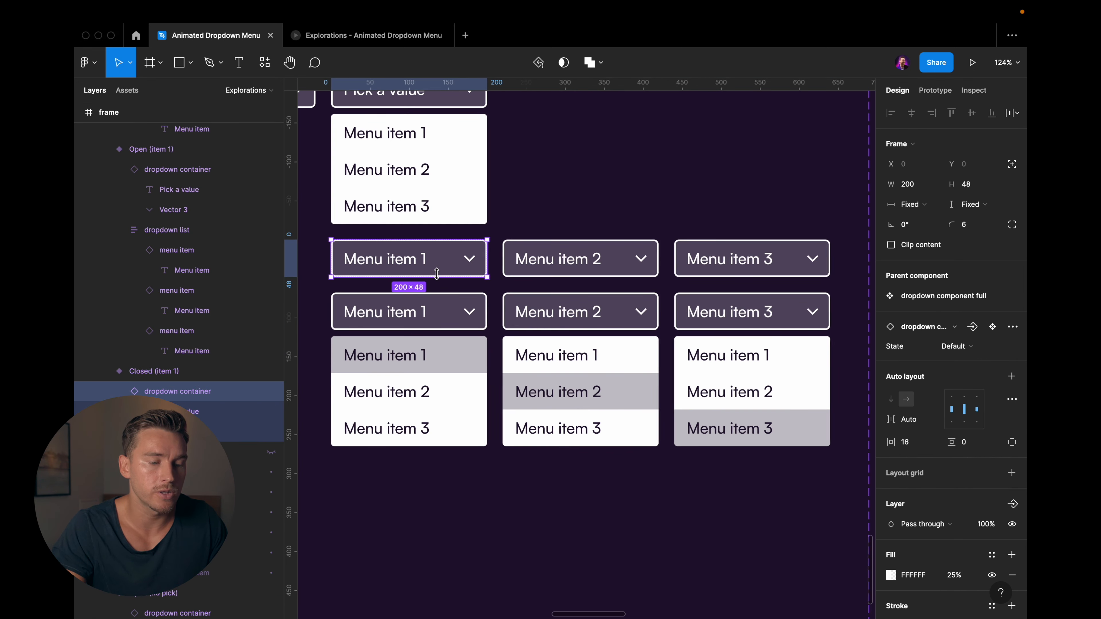
pyautogui.scroll(3, 457, 273)
pyautogui.hscroll(-2, 463, 270)
pyautogui.click(935, 90)
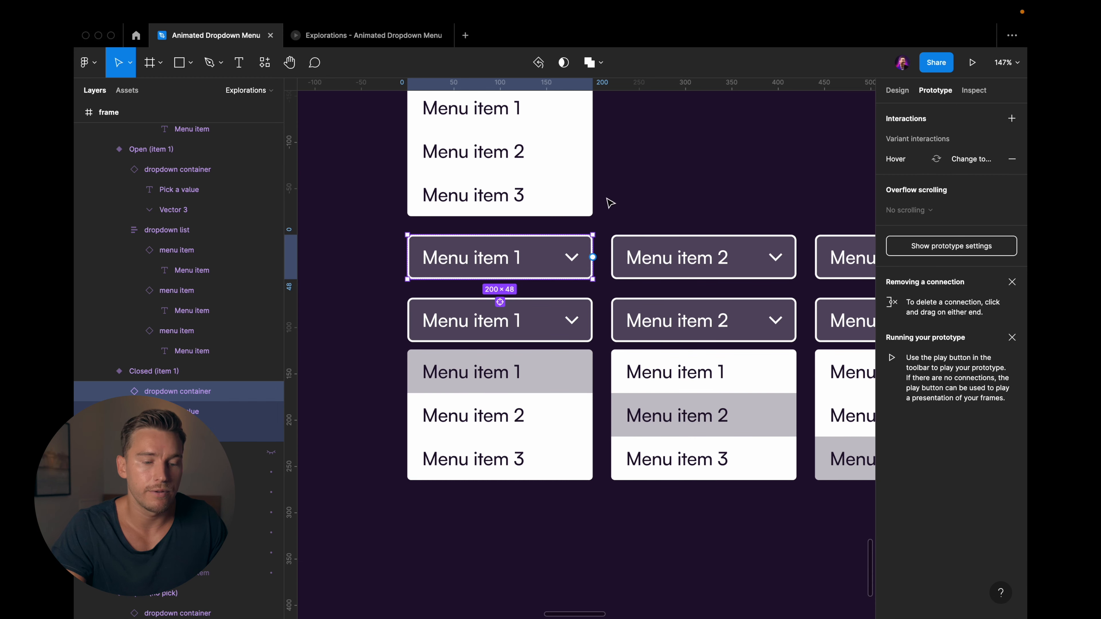
pyautogui.scroll(3, 542, 268)
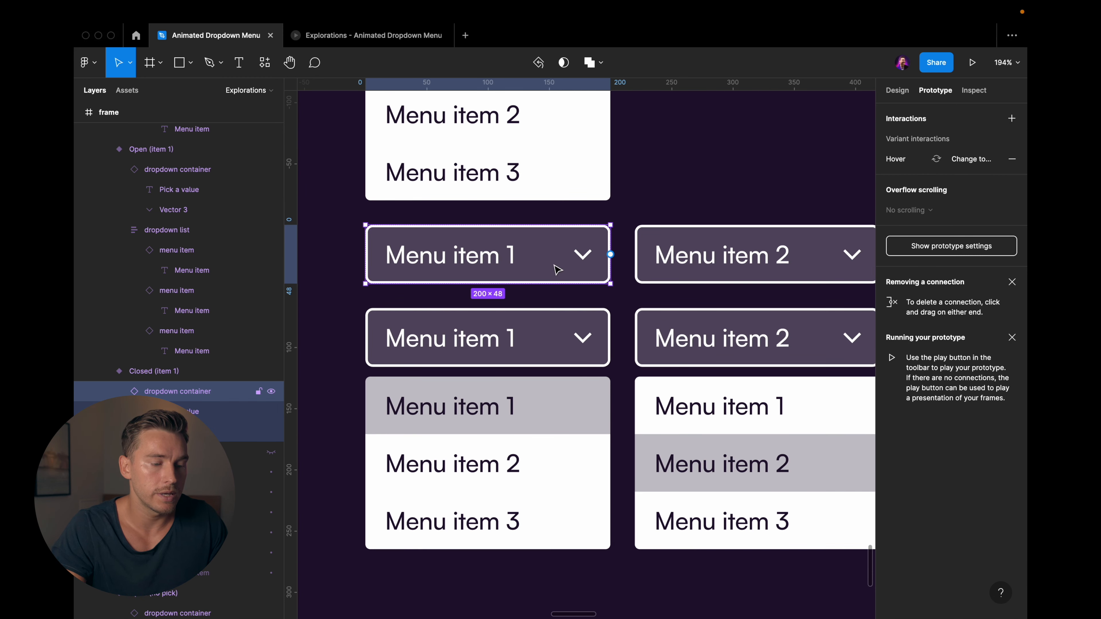
pyautogui.scroll(-3, 611, 260)
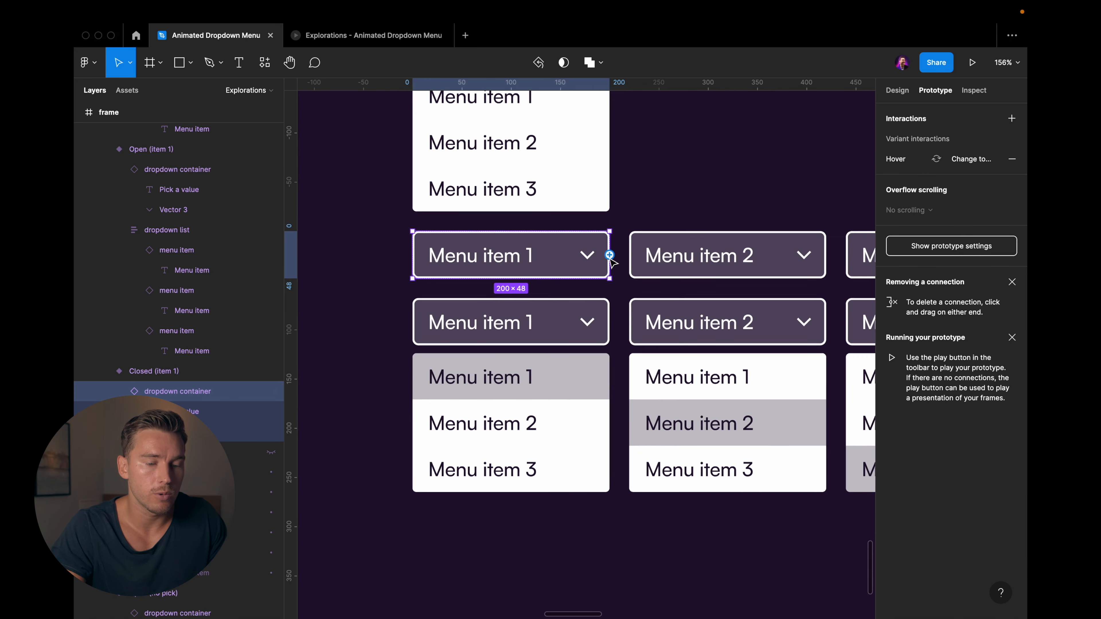
pyautogui.scroll(2, 611, 261)
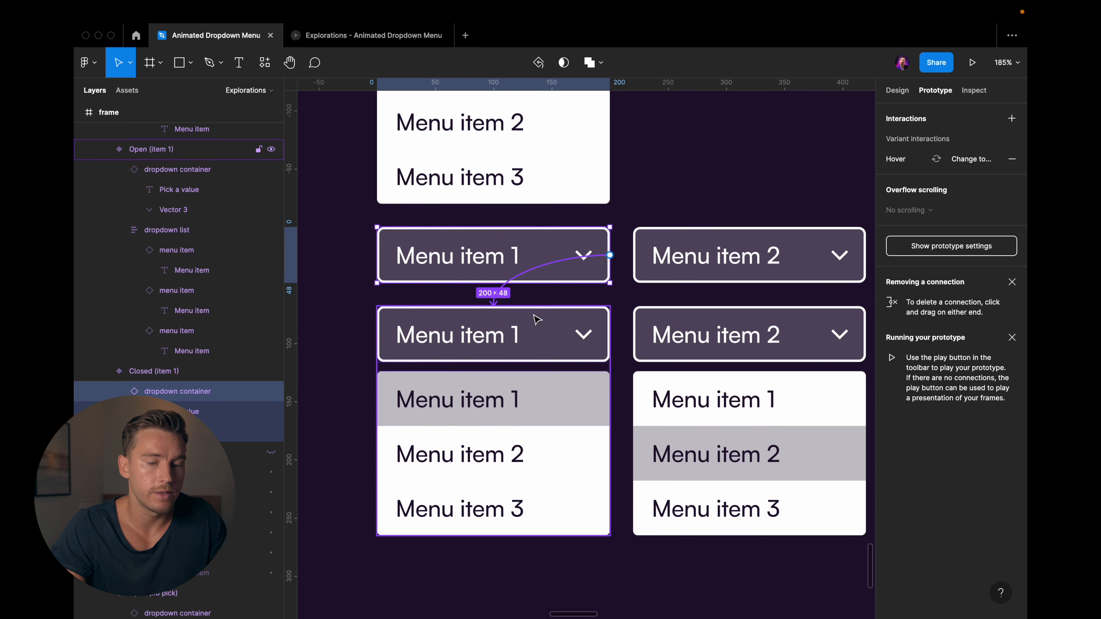
pyautogui.moveTo(538, 319); pyautogui.dragTo(538, 319)
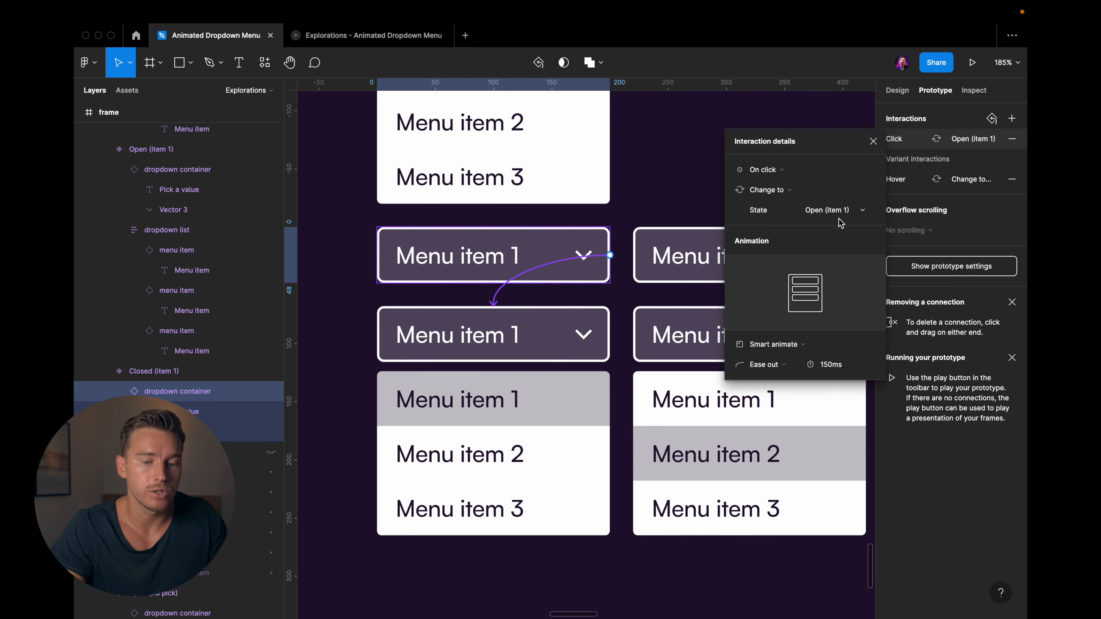
# - Add an on-click interaction from the dropdown container inside Closed (item 2) that changes it to Open (item 2)
pyautogui.scroll(-3, 608, 311)
pyautogui.hscroll(3, 616, 304)
pyautogui.keyDown('super'); pyautogui.click(650, 270); pyautogui.keyUp('super')
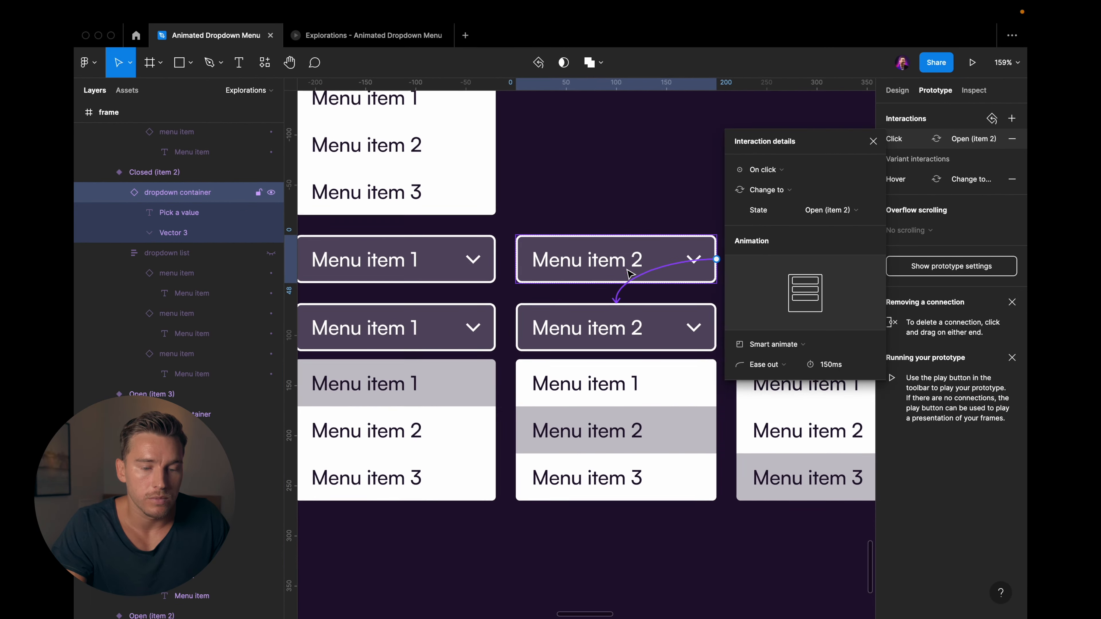
pyautogui.scroll(3, 627, 273)
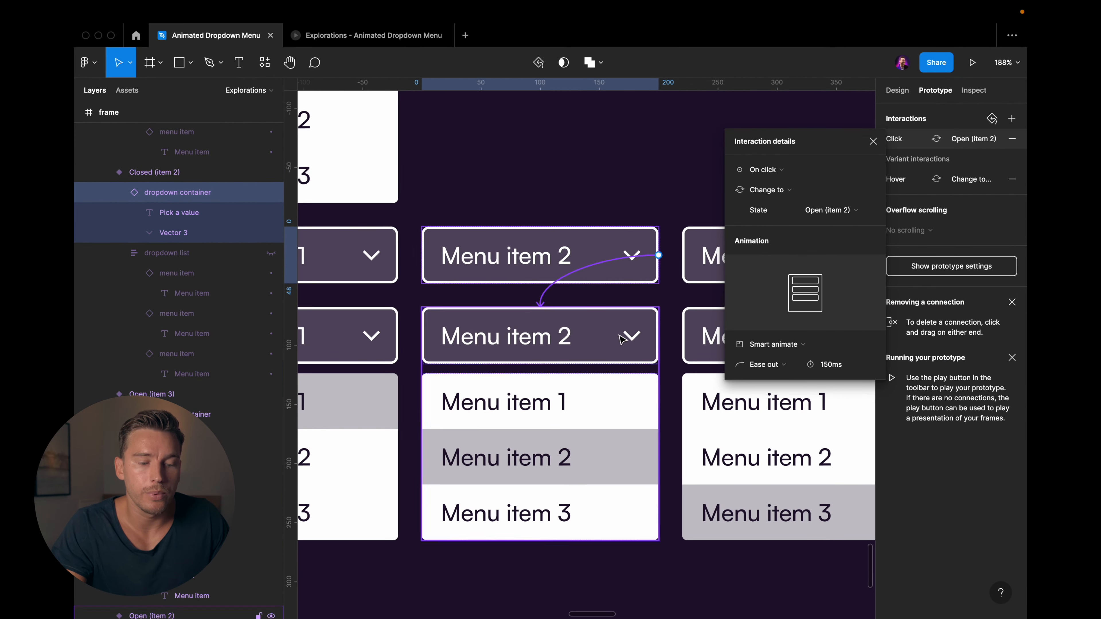
# - Add an on-click interaction from the dropdown container inside Closed (item 3) that changes it to Open (item 3)
pyautogui.scroll(-3, 621, 338)
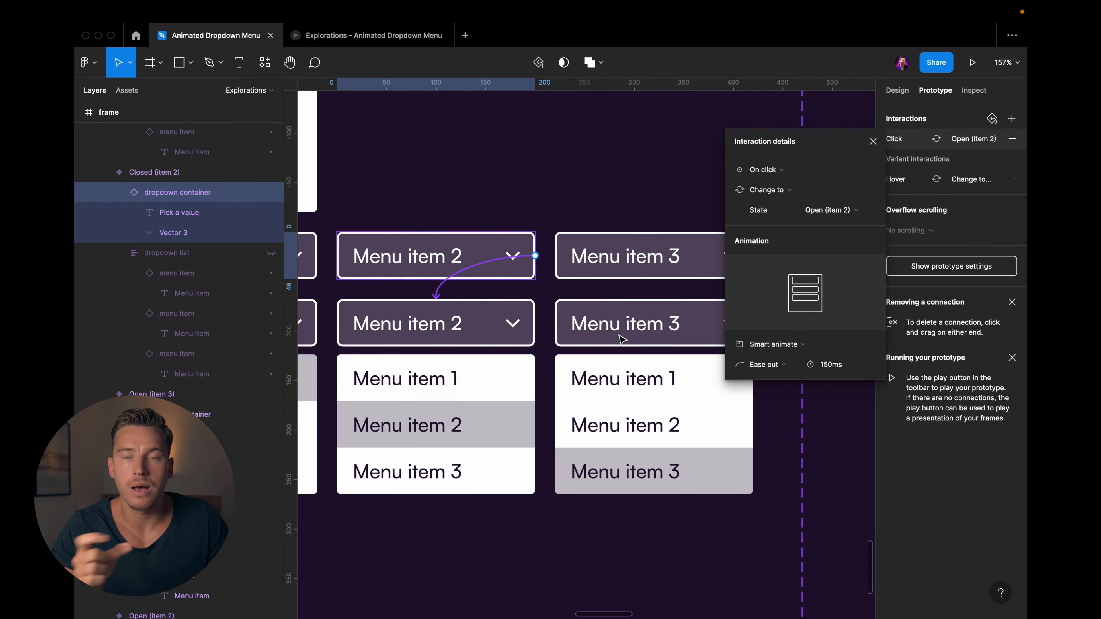
pyautogui.click(693, 254)
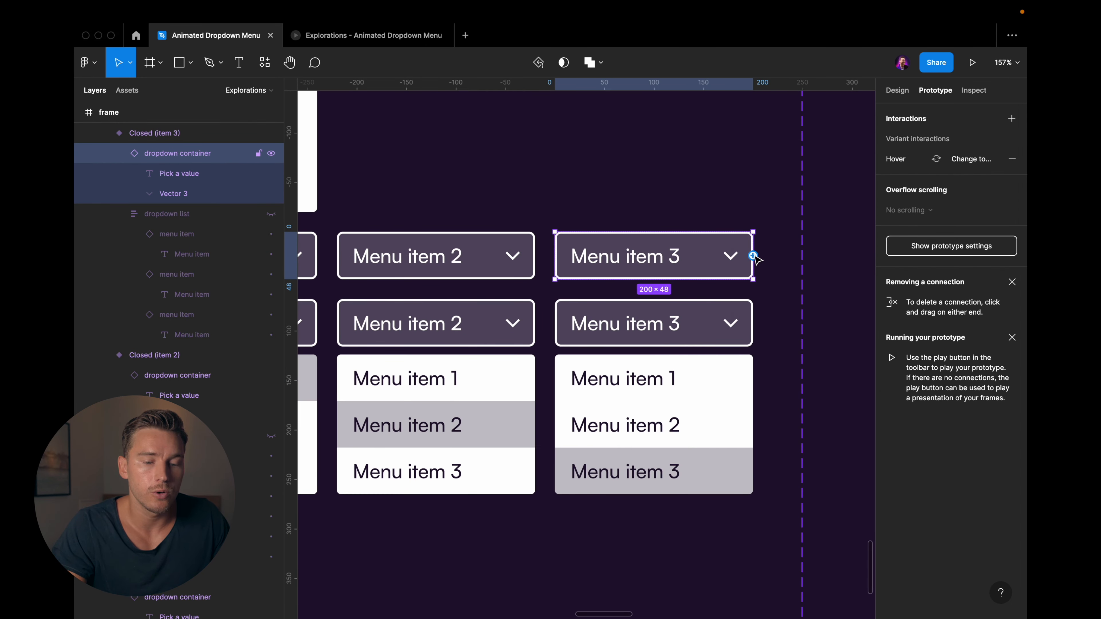
pyautogui.moveTo(657, 320); pyautogui.dragTo(657, 320)
# - Copy the Closed (no pick) variant and delete the old Pick a value and Menu item instances from the finished-component demo frame
pyautogui.scroll(-8, 604, 281)
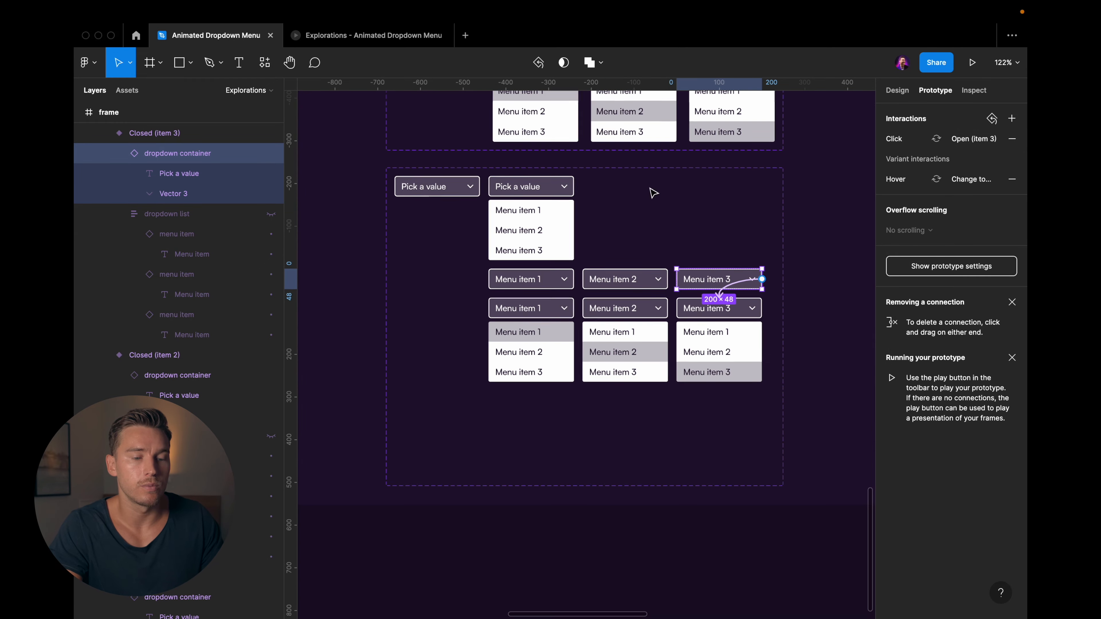
pyautogui.moveTo(654, 191); pyautogui.dragTo(607, 361)
pyautogui.scroll(-4, 604, 358)
pyautogui.click(472, 358)
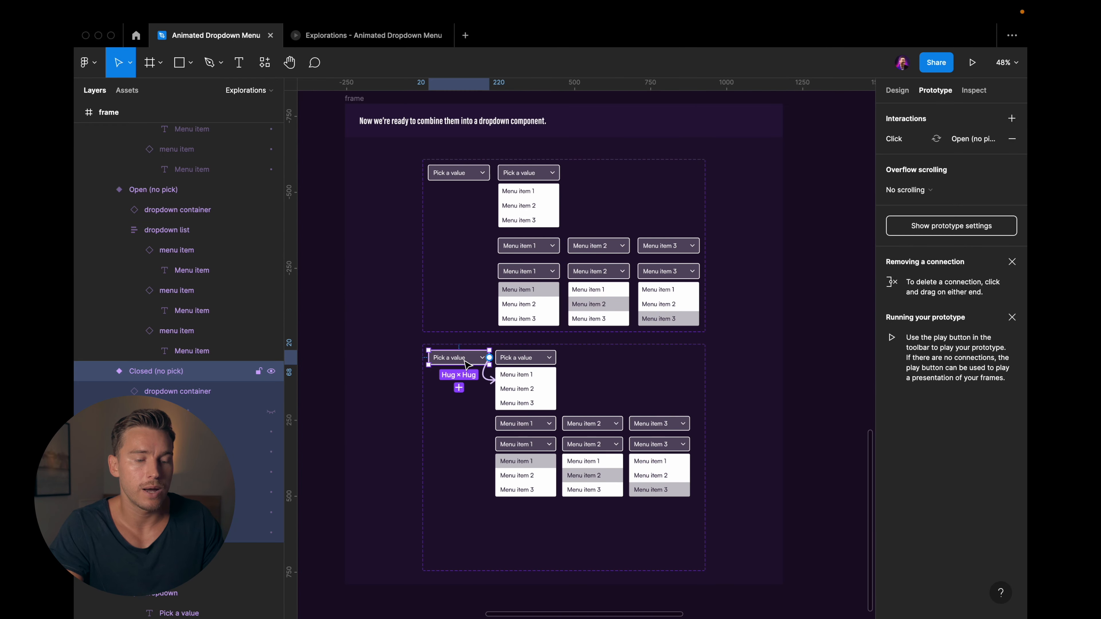
pyautogui.scroll(-3, 474, 360)
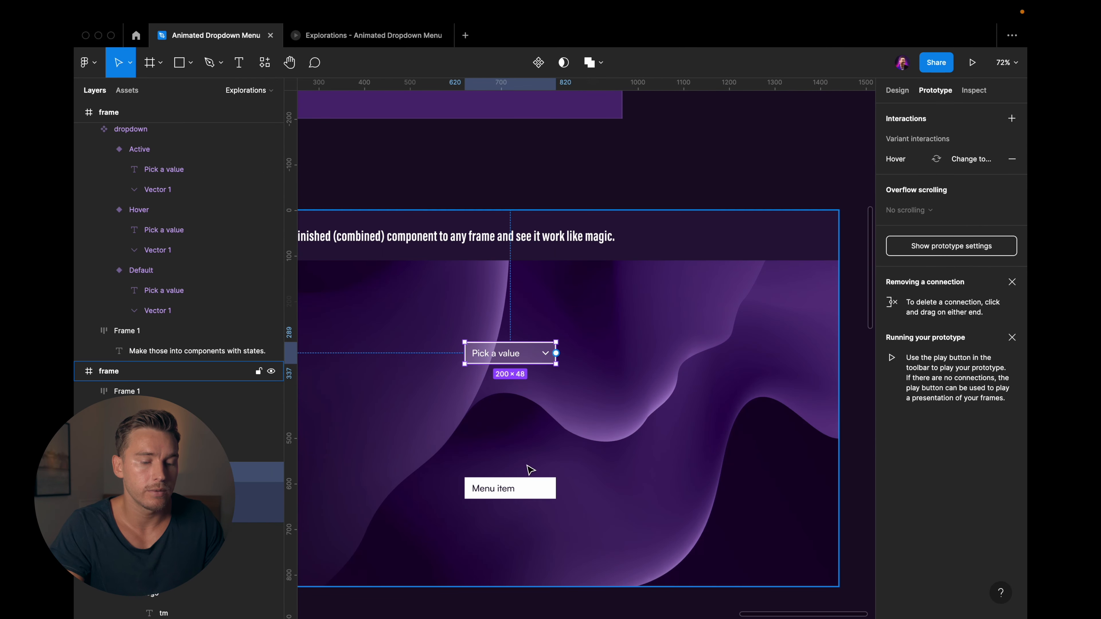
pyautogui.keyDown('shift'); pyautogui.click(523, 493); pyautogui.keyUp('shift')
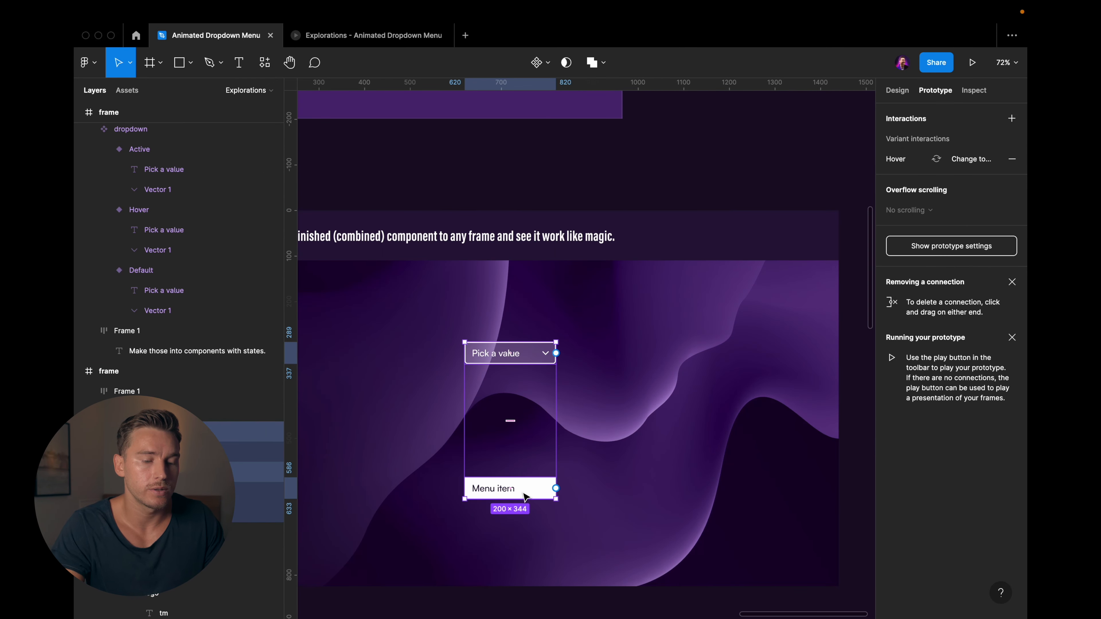
pyautogui.press('Delete')
# - Paste the combined dropdown into the demo frame and centre it horizontally and vertically
pyautogui.moveTo(518, 436); pyautogui.dragTo(585, 411)
pyautogui.click(592, 406)
pyautogui.press('super+v')
pyautogui.hotkey('alt', 'h')
pyautogui.hotkey('alt', 'v')
pyautogui.press('Escape')
# - Run the prototype and test the dropdown by picking Menu item 2, Menu item 3 and Menu item 1 in turn
pyautogui.hotkey('shift', '2')
pyautogui.press('super+alt+Return')
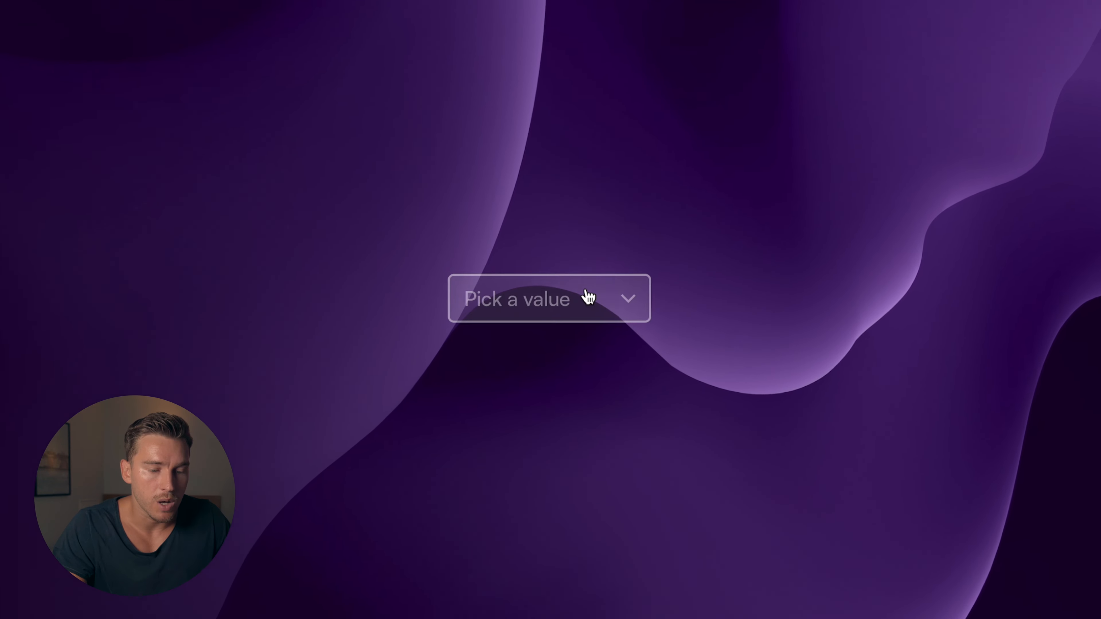
pyautogui.click(575, 329)
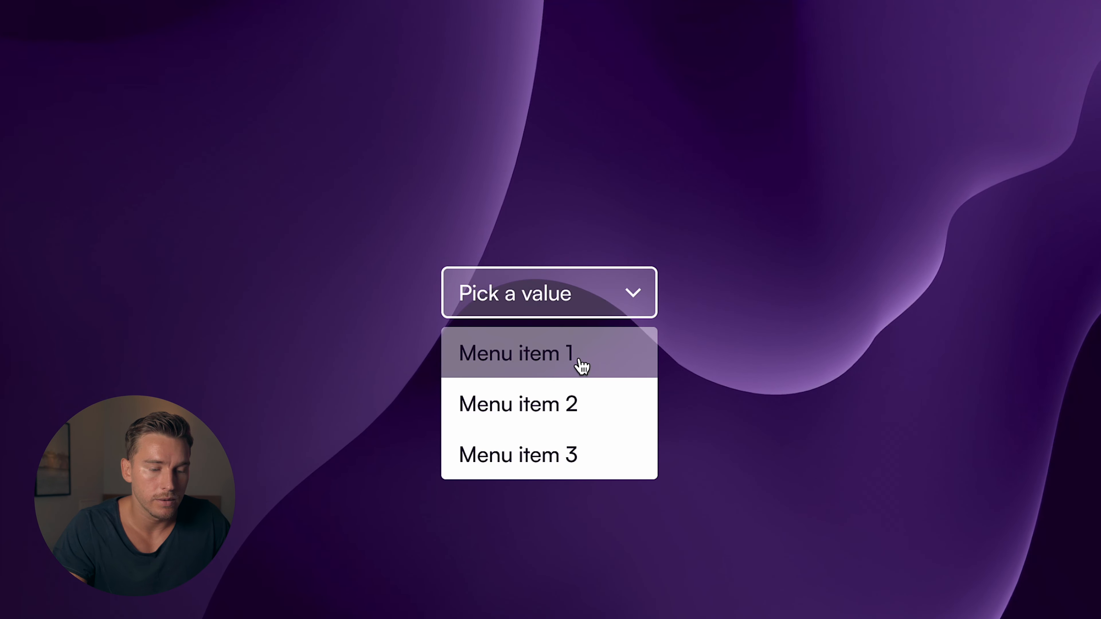
pyautogui.click(569, 412)
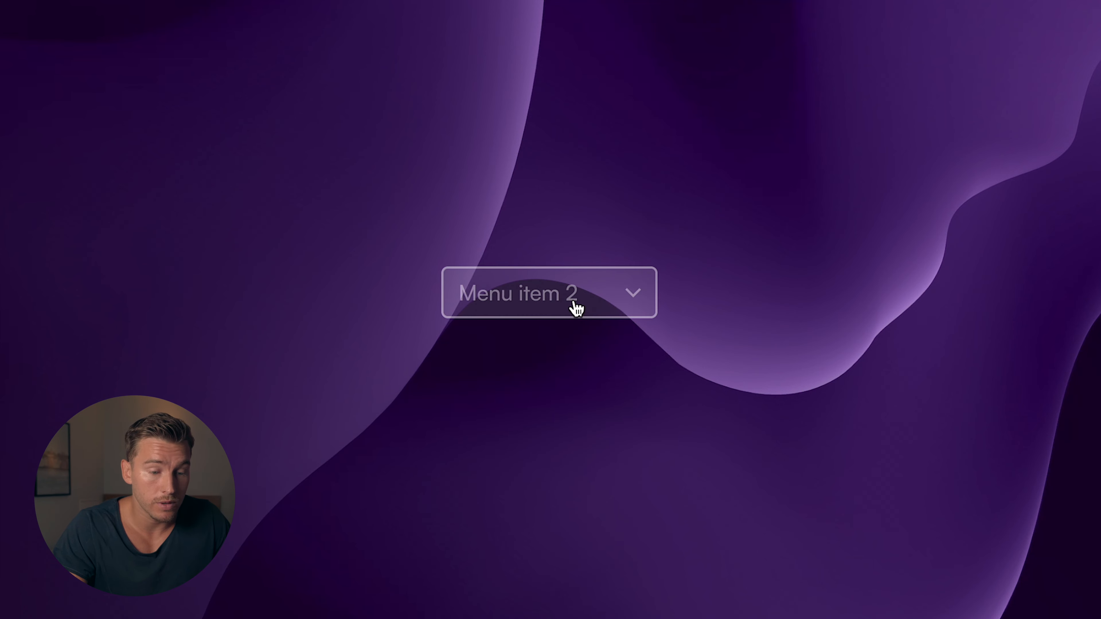
pyautogui.click(558, 297)
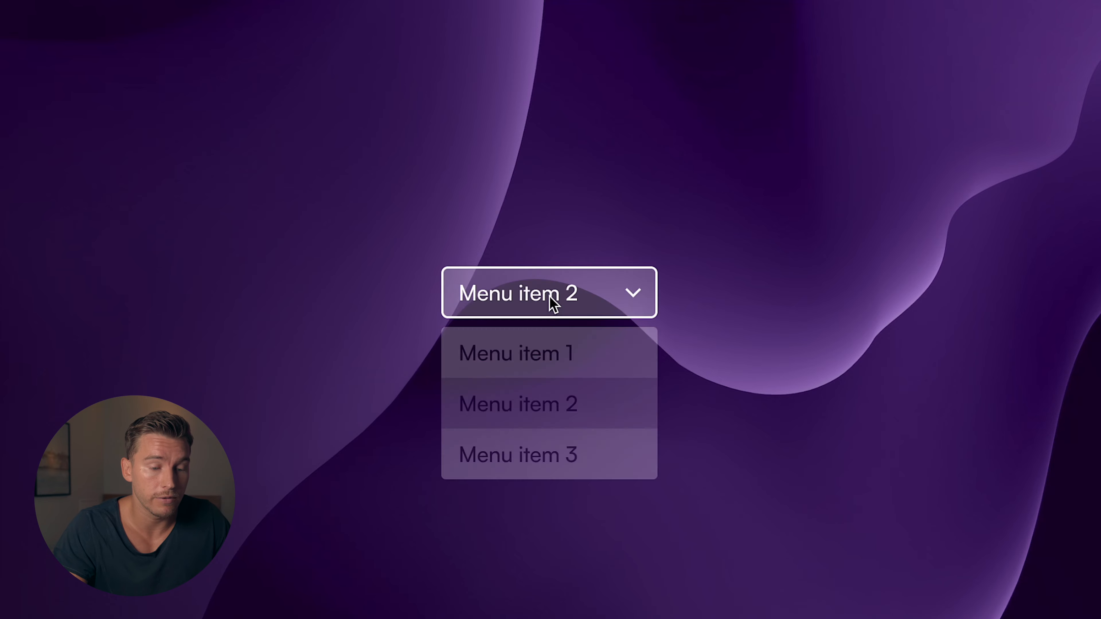
pyautogui.click(560, 456)
pyautogui.click(553, 311)
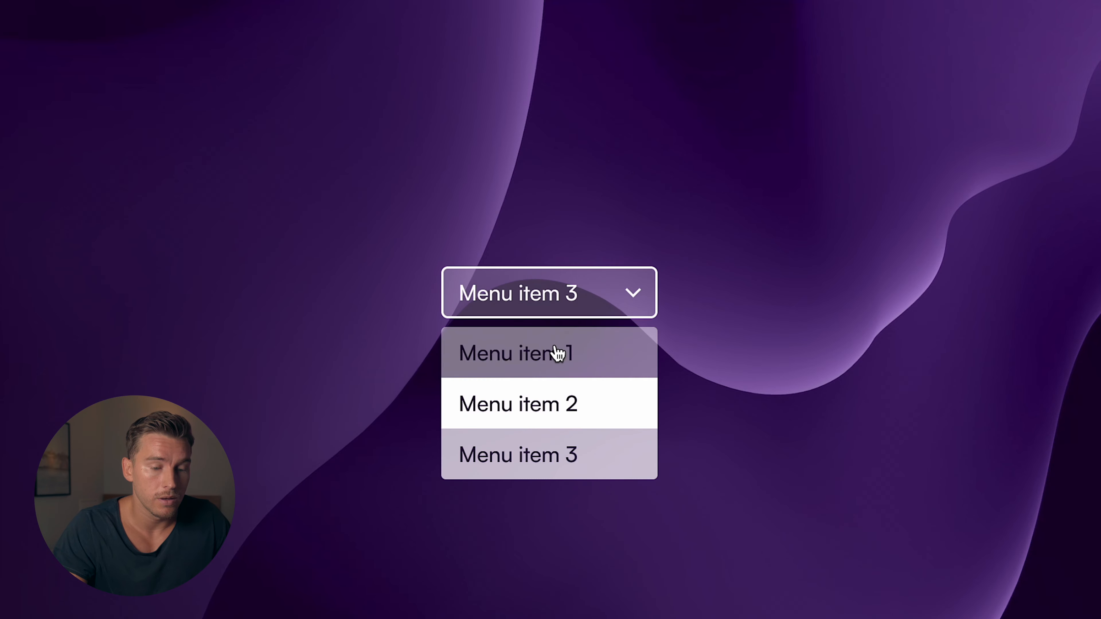
pyautogui.click(560, 351)
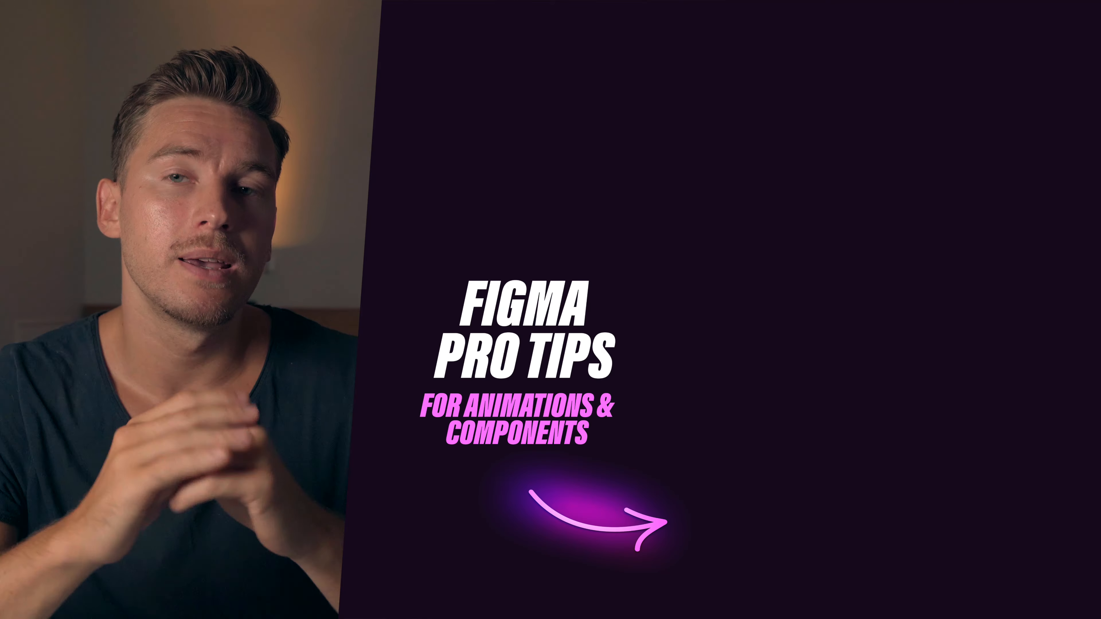